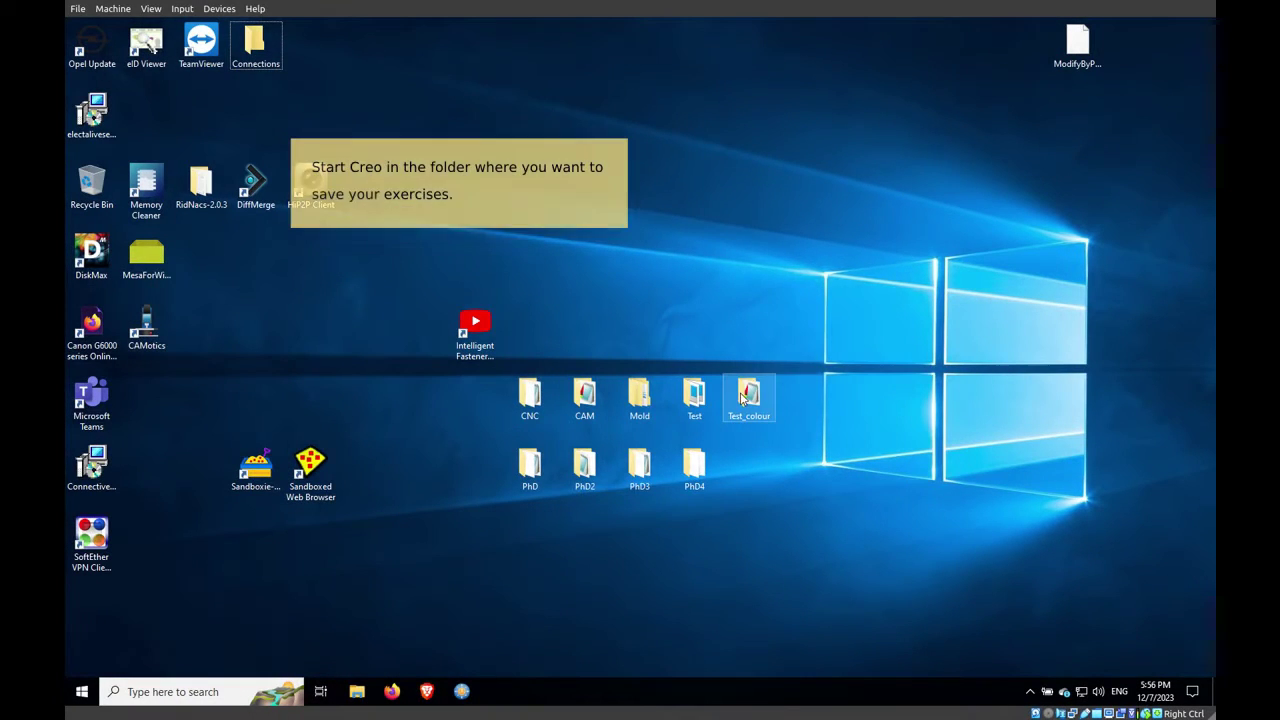
Start Creo 10.0.2.0 from the Test_colour folder's context menu and dismiss the console window
{"action": "right_click", "coordinate": [742, 398]}
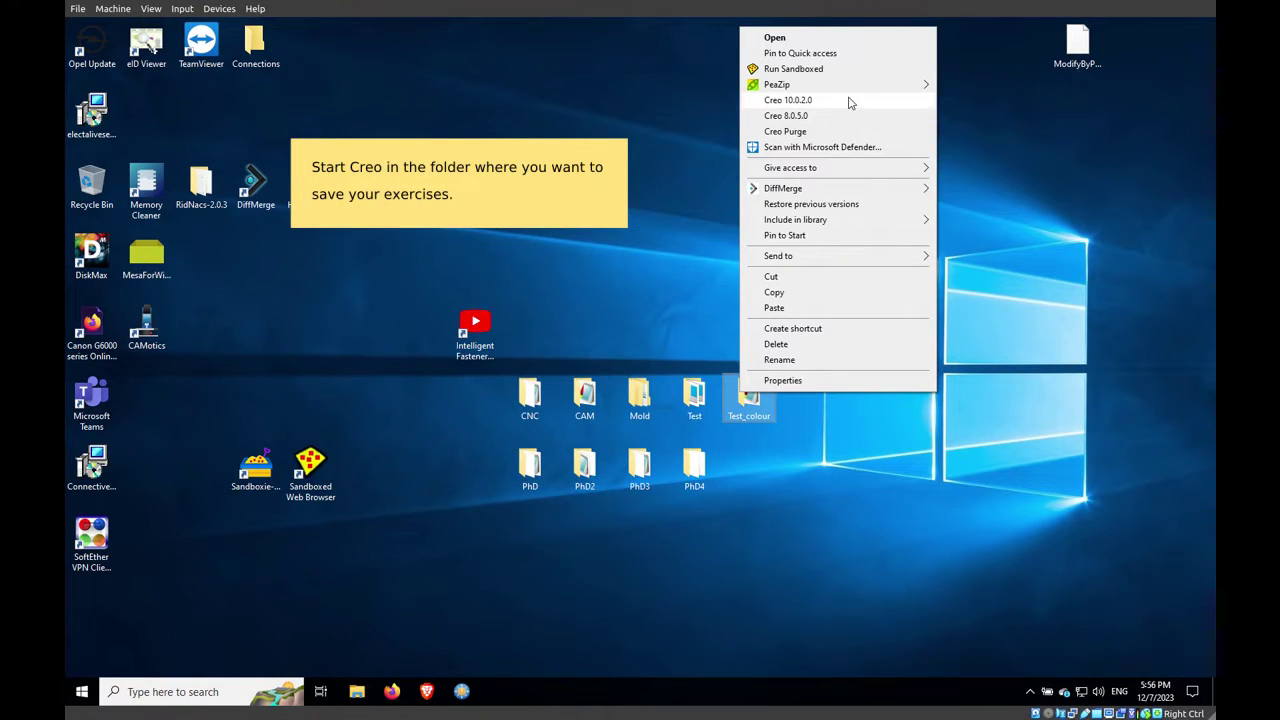
{"action": "left_click", "coordinate": [848, 100]}
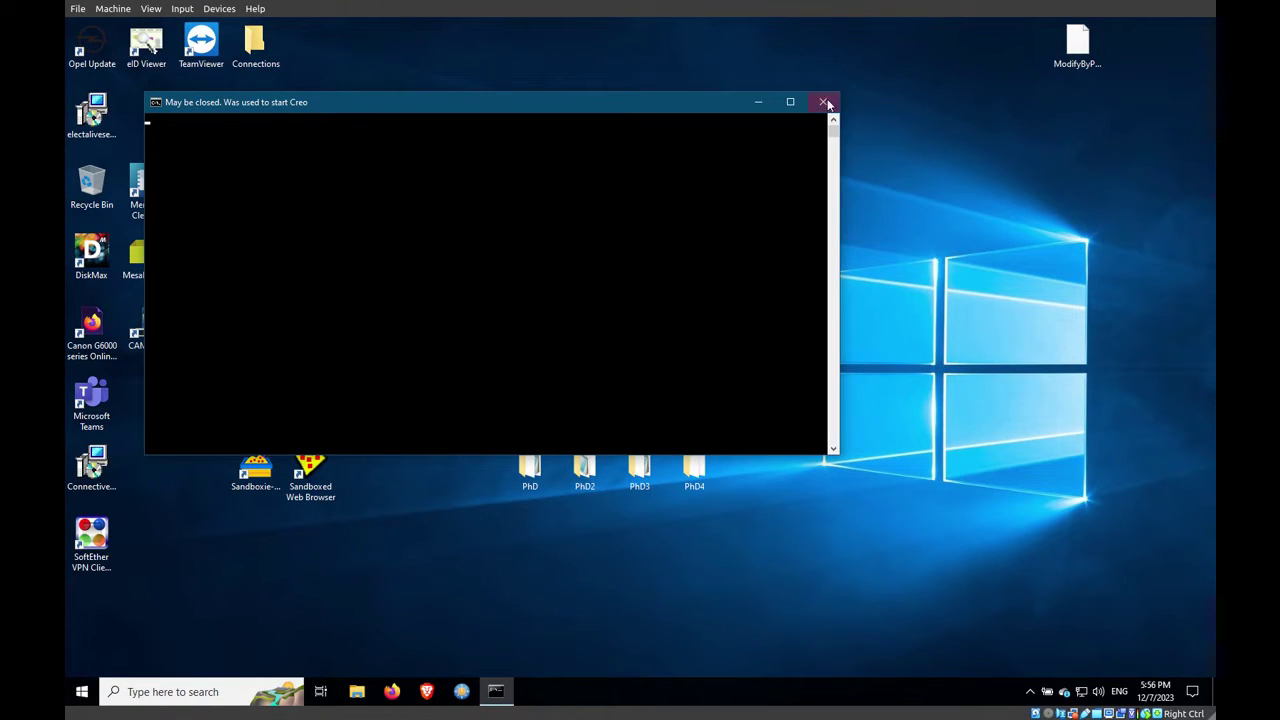
{"action": "left_click", "coordinate": [822, 101]}
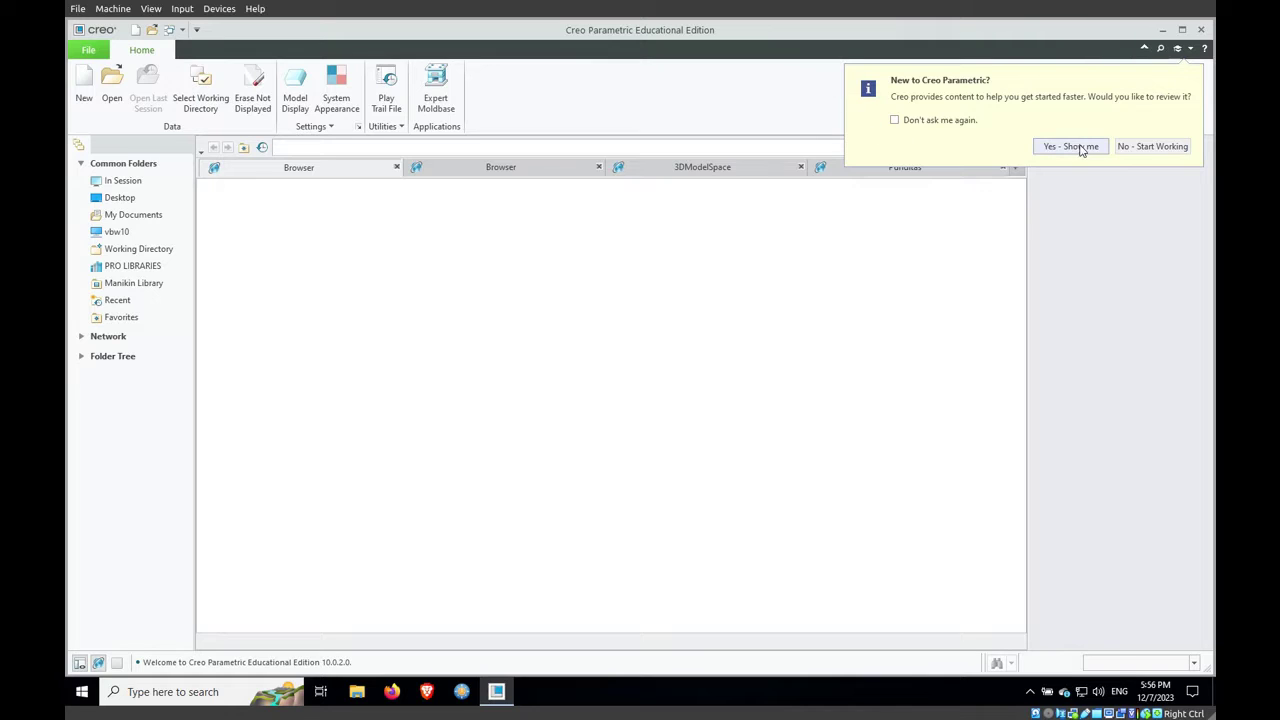
Skip the start prompt and create new part PRT0001 with the default template
{"action": "left_click", "coordinate": [1148, 147]}
{"action": "left_click", "coordinate": [83, 88]}
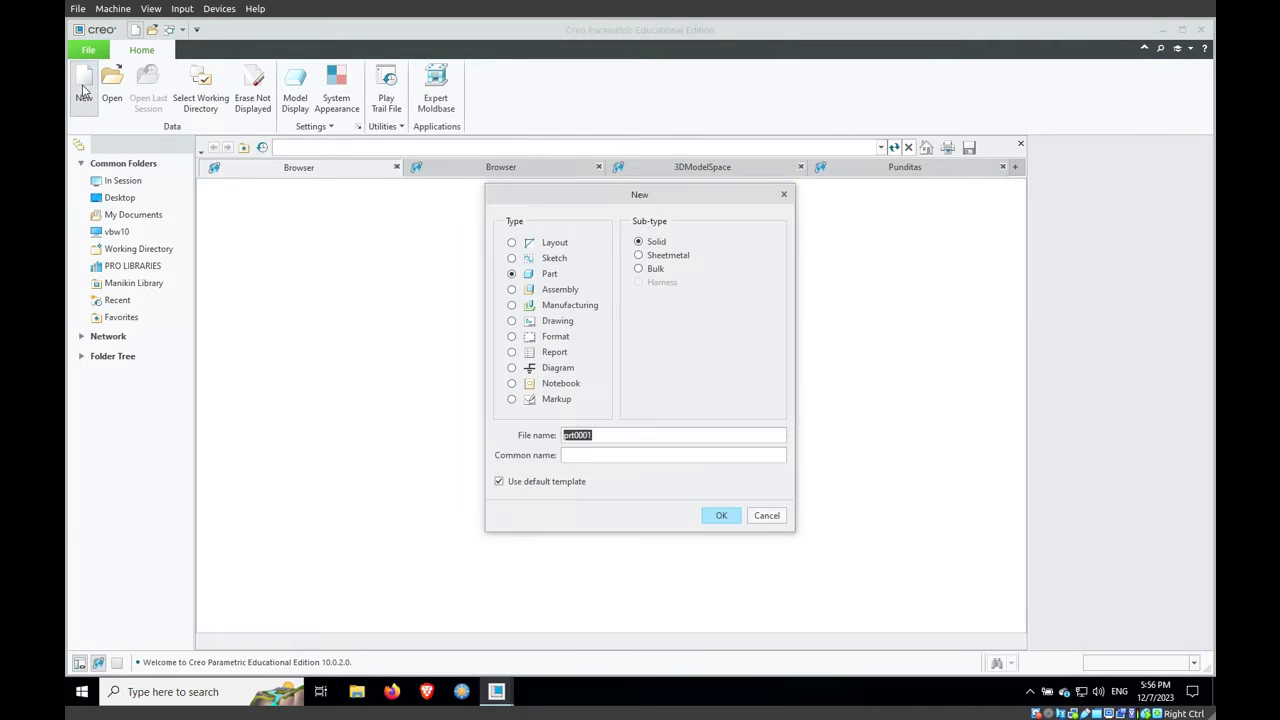
{"action": "left_click", "coordinate": [709, 515]}
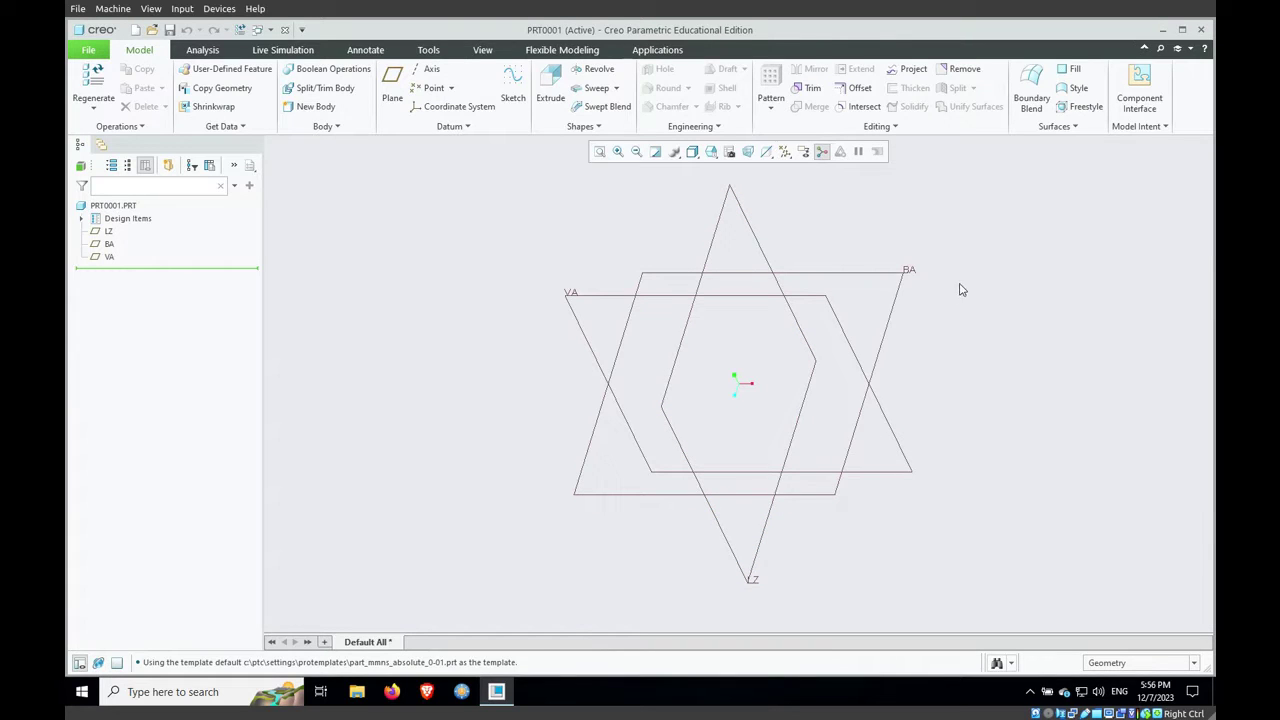
Compare the datum planes from a rotated view, the front saved orientation and the default view
{"action": "mouse_move", "coordinate": [970, 302]}
{"action": "middle_mouse_down"}
{"action": "mouse_move", "coordinate": [910, 304]}
{"action": "mouse_move", "coordinate": [1023, 291]}
{"action": "mouse_move", "coordinate": [874, 303]}
{"action": "mouse_move", "coordinate": [895, 313]}
{"action": "middle_mouse_up"}
{"action": "key", "text": "ctrl+d"}
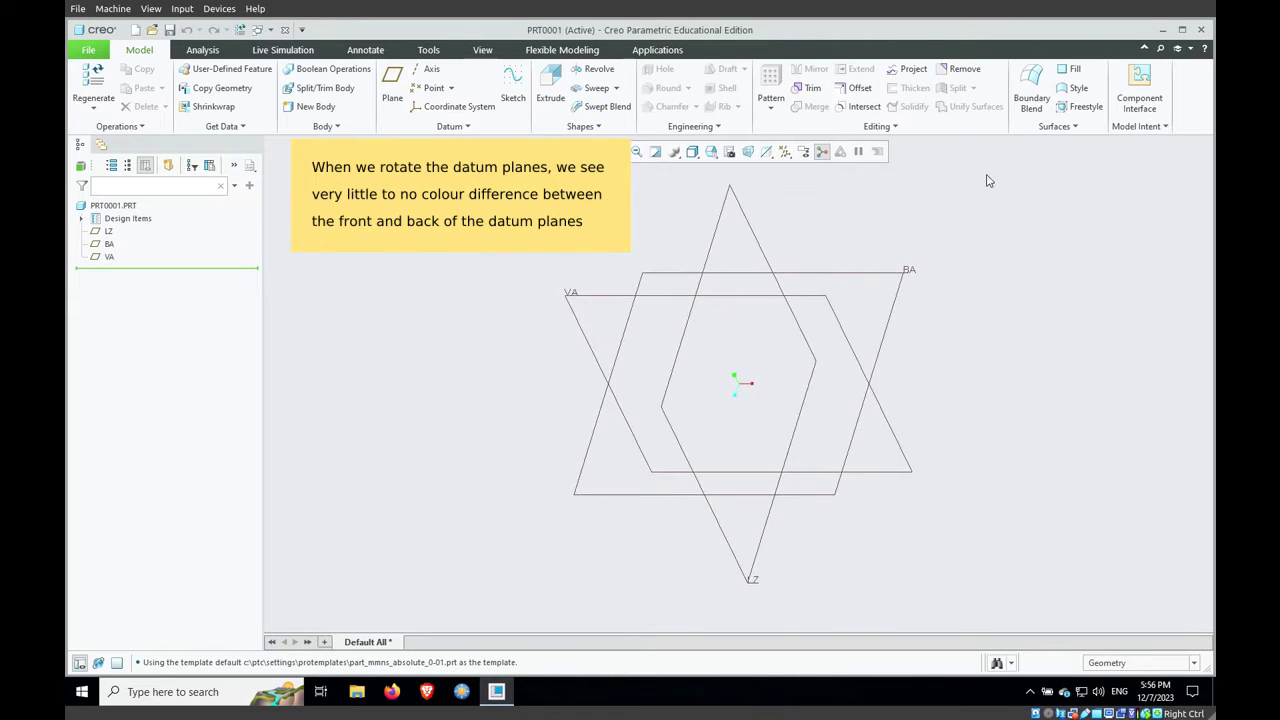
{"action": "left_click", "coordinate": [711, 151]}
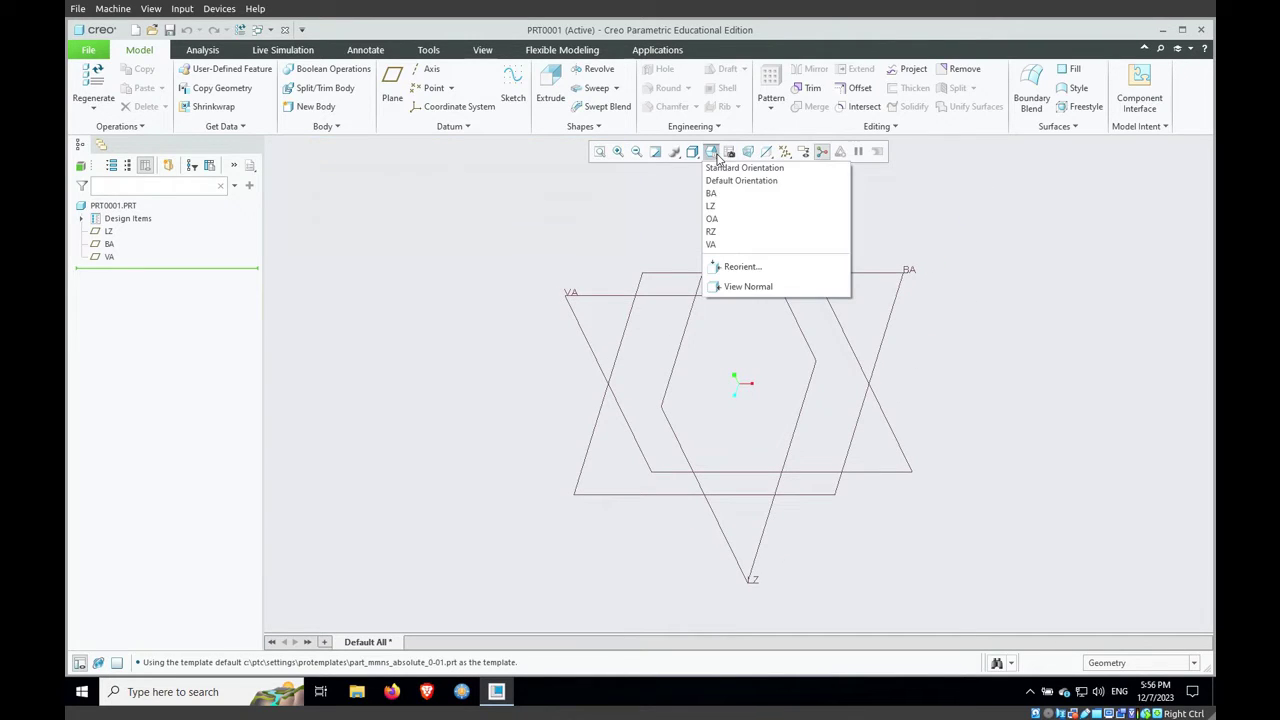
{"action": "left_click", "coordinate": [724, 249]}
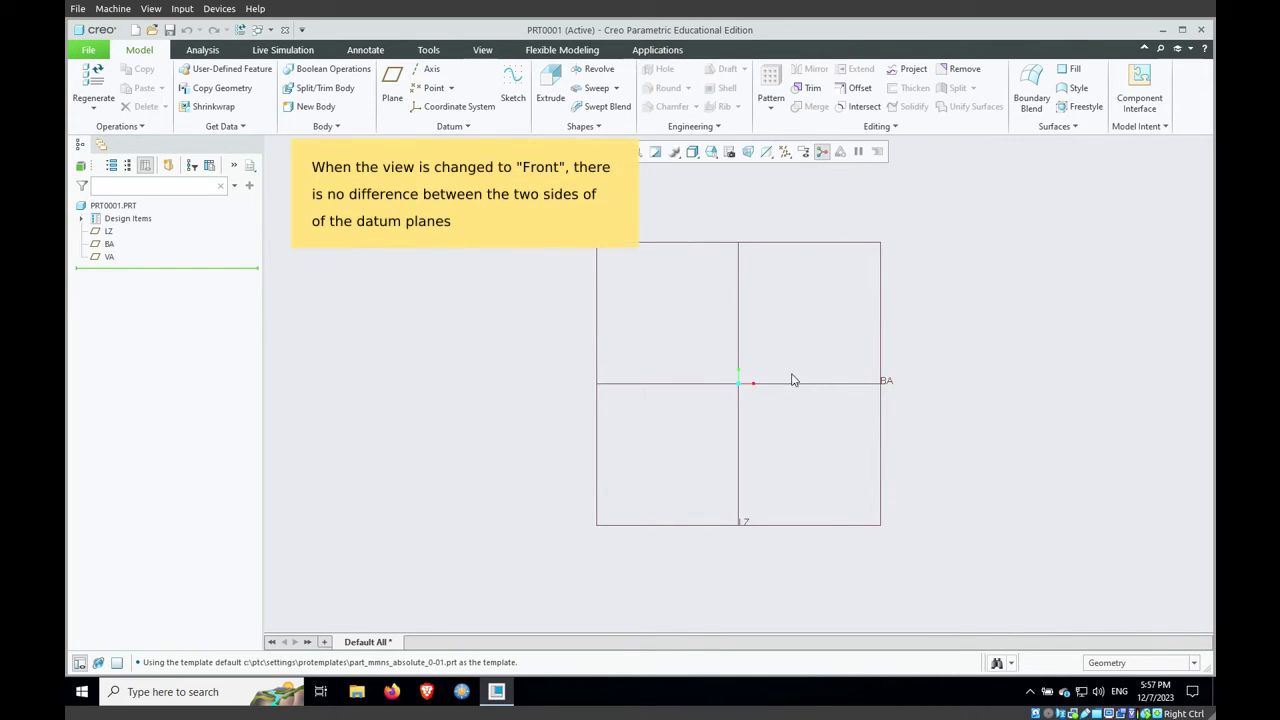
{"action": "key", "text": "ctrl+d"}
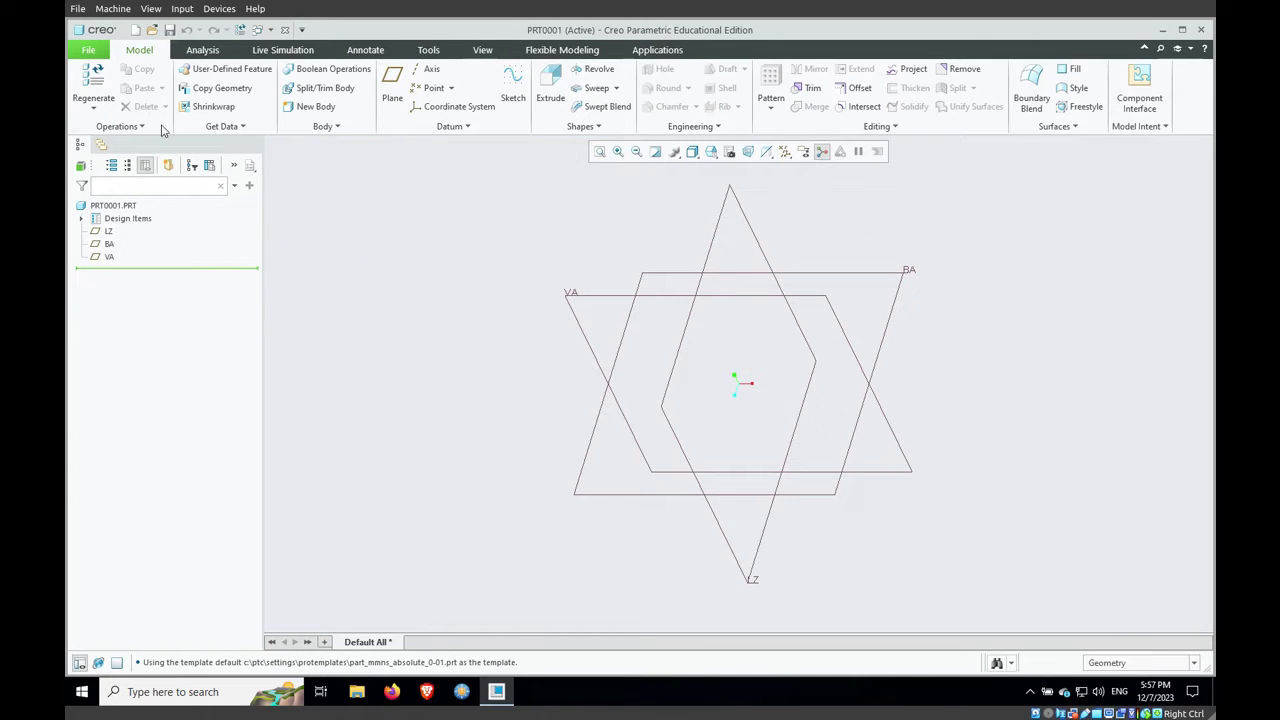
In the Configuration Editor, search options for 'legacy' to find enable_legacy_datum_planes
{"action": "left_click", "coordinate": [89, 51]}
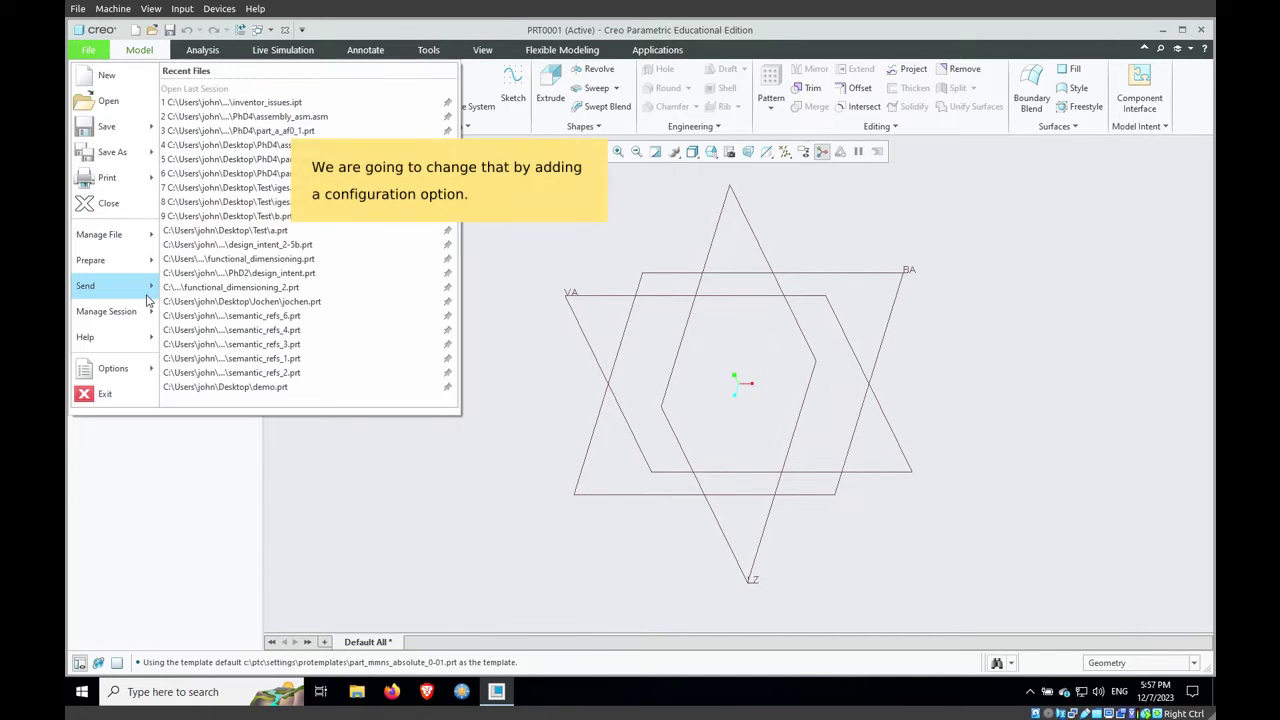
{"action": "mouse_move", "coordinate": [113, 368]}
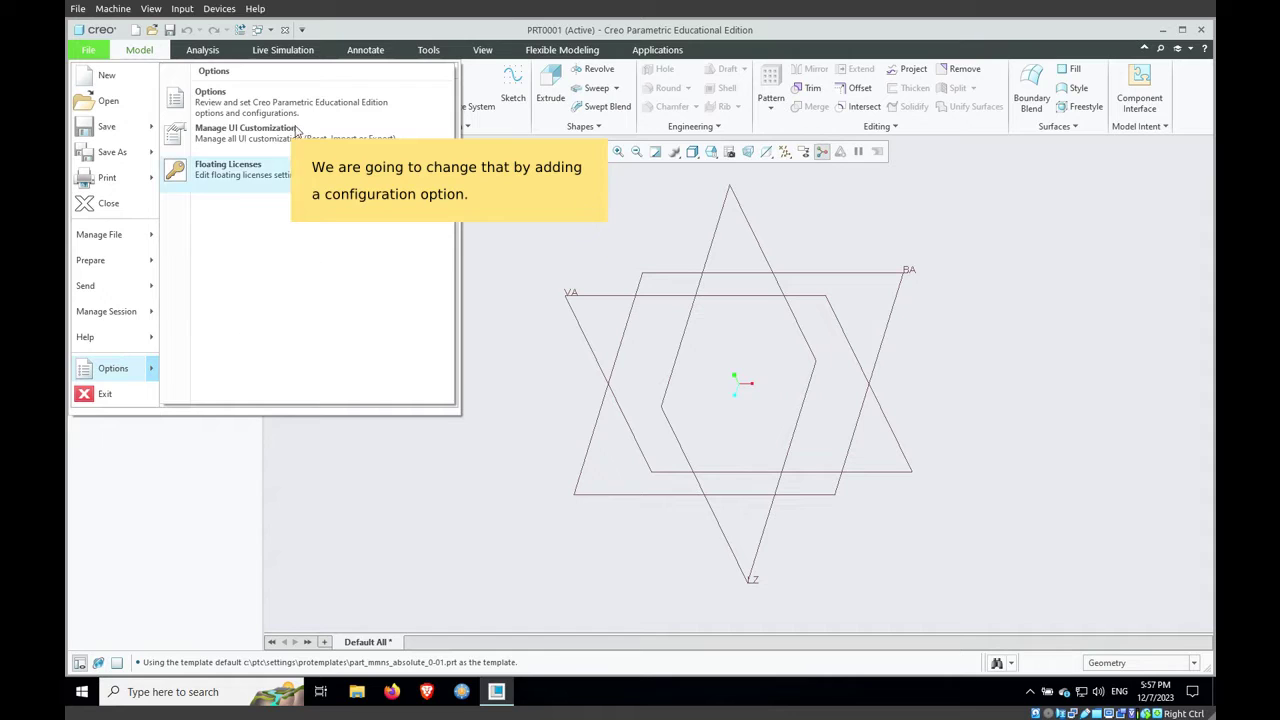
{"action": "left_click", "coordinate": [306, 97]}
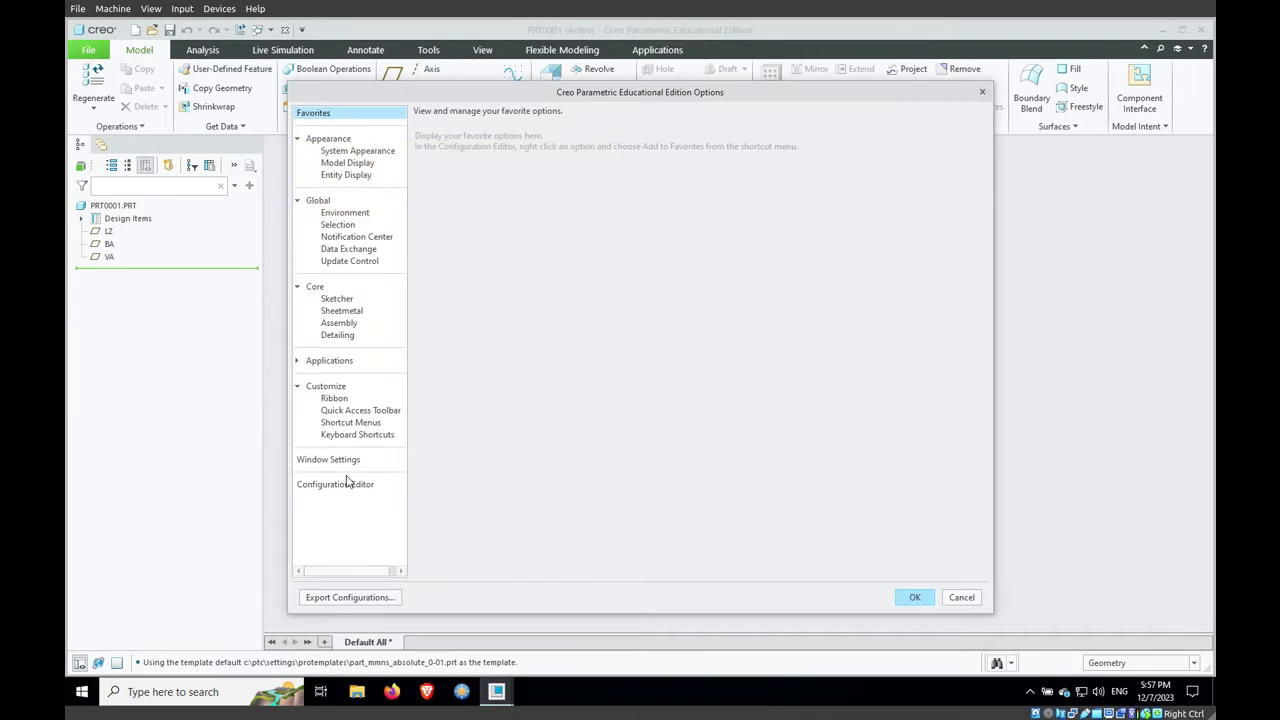
{"action": "left_click", "coordinate": [348, 483]}
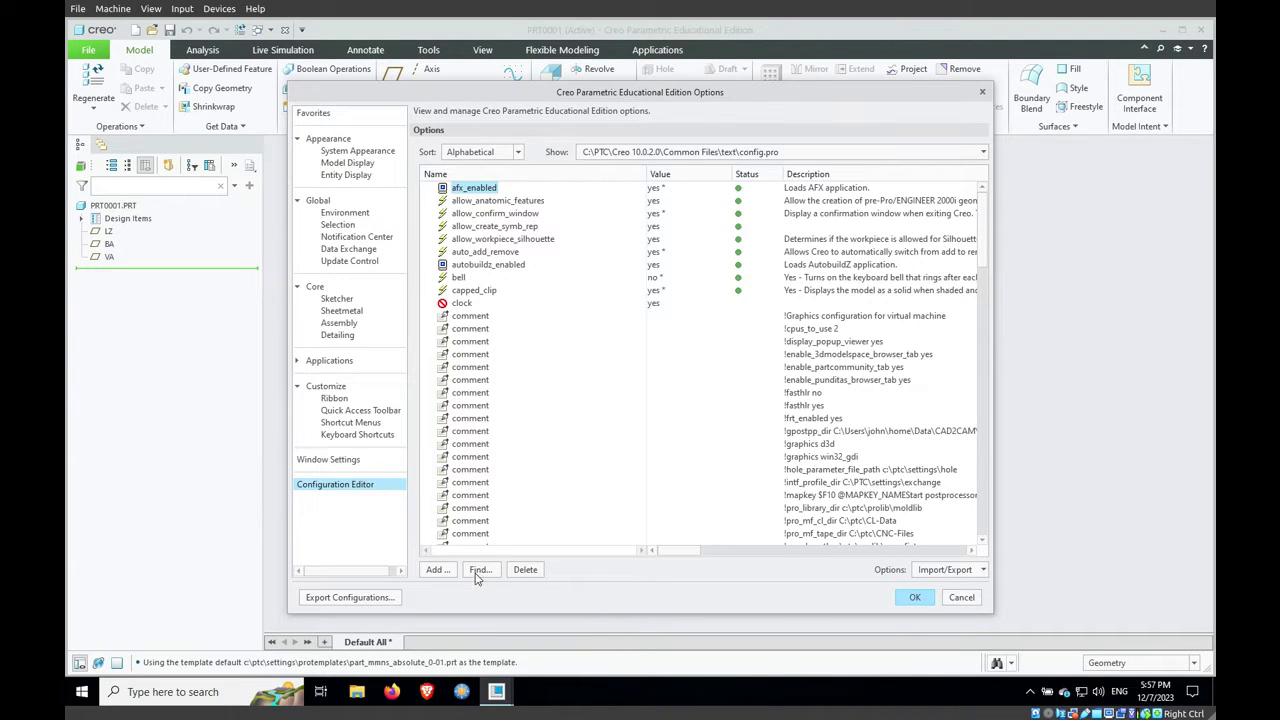
{"action": "left_click", "coordinate": [479, 572]}
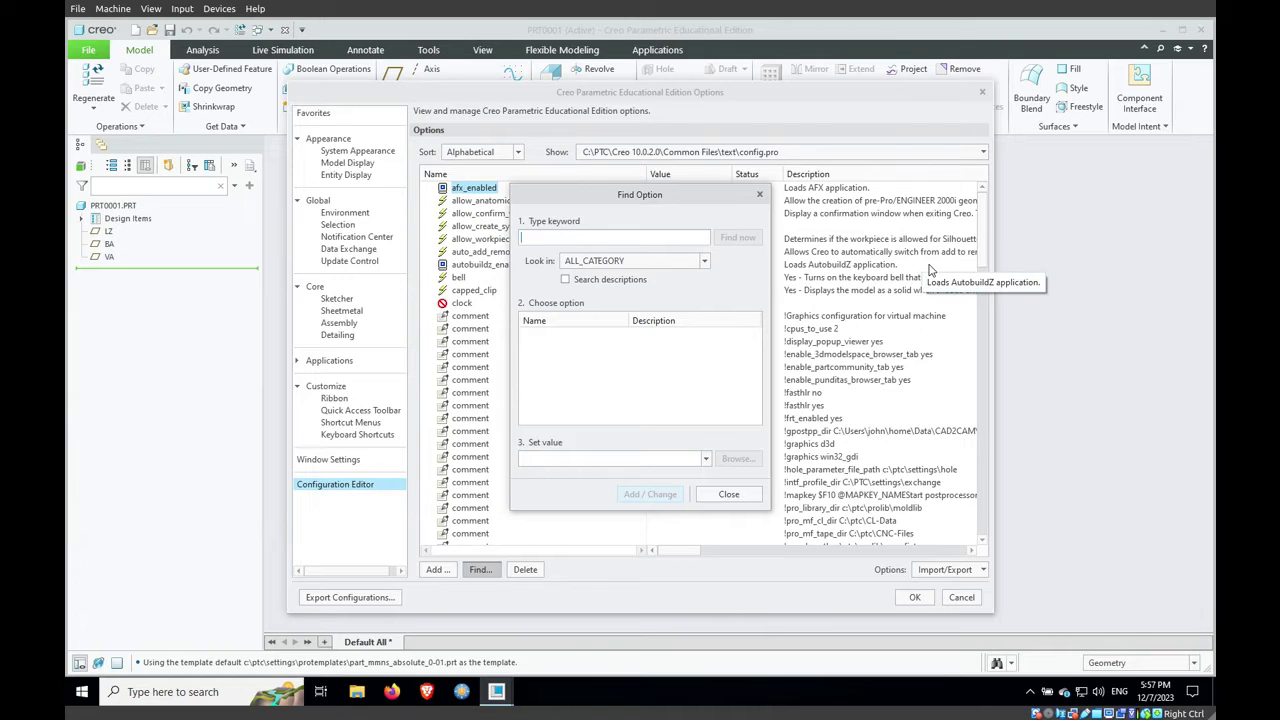
{"action": "type", "text": "legacy"}
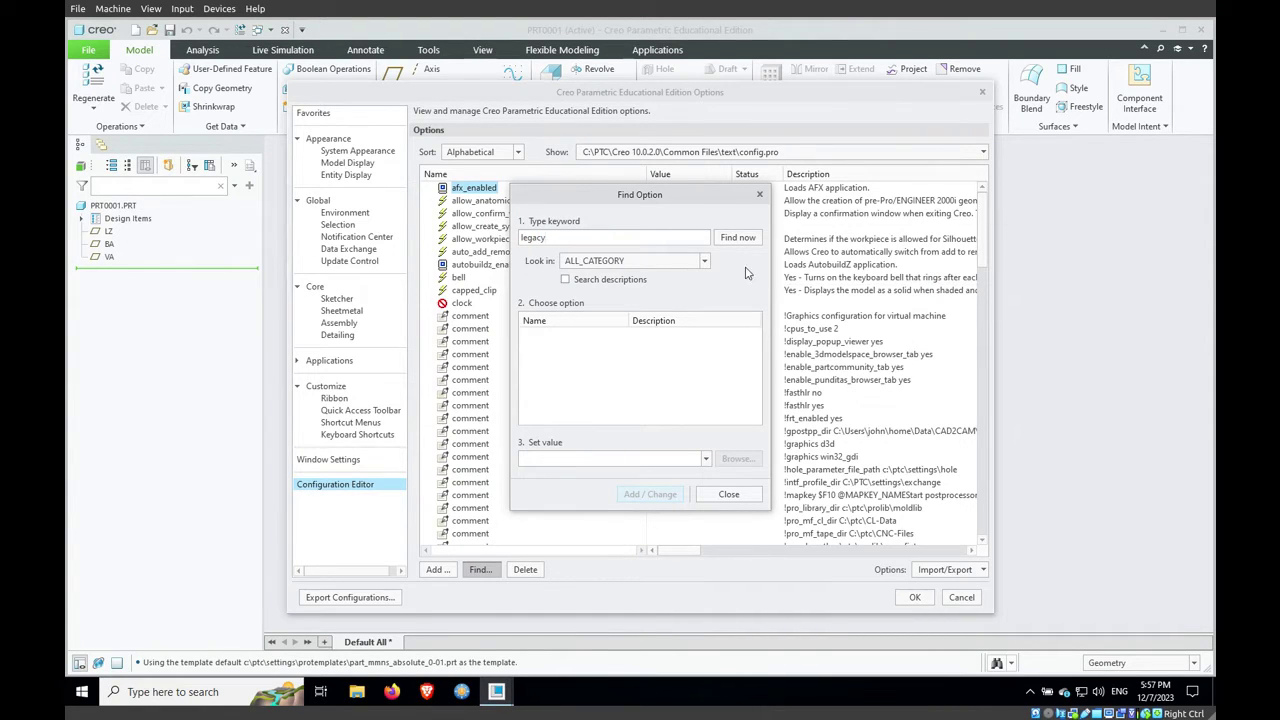
{"action": "left_click_drag", "start_coordinate": [769, 292], "coordinate": [1065, 293]}
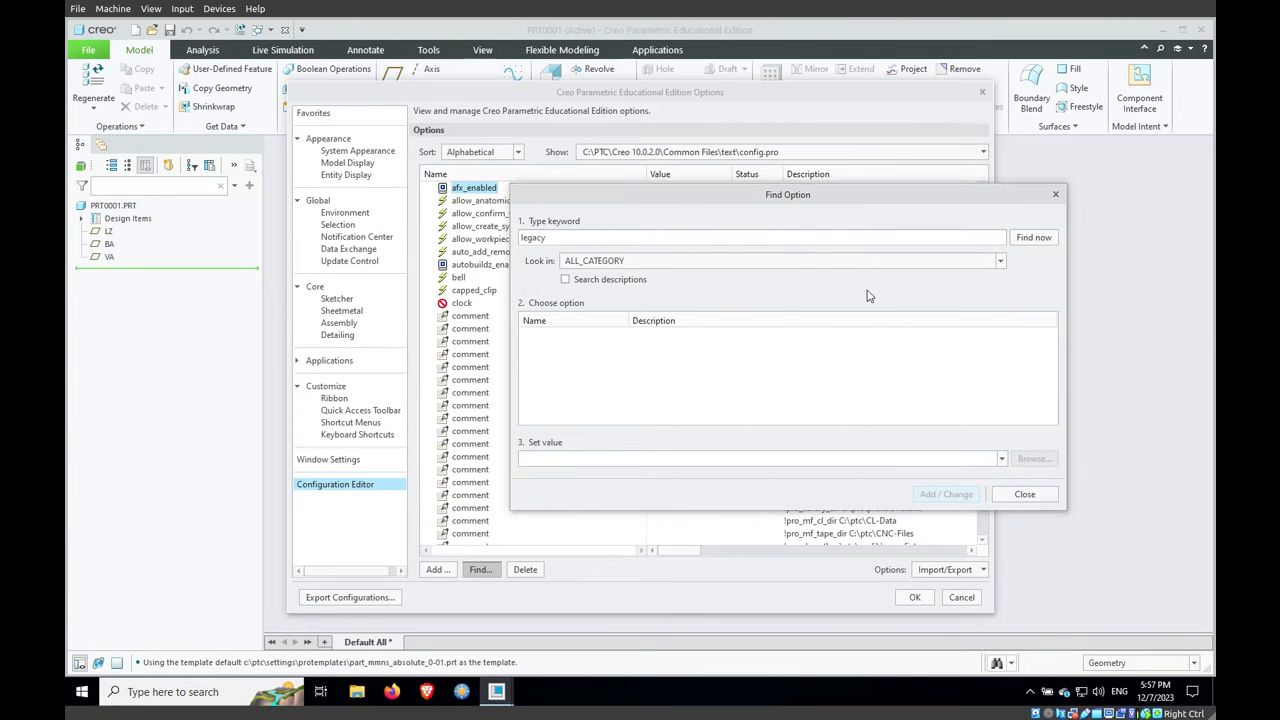
{"action": "left_click", "coordinate": [1030, 238]}
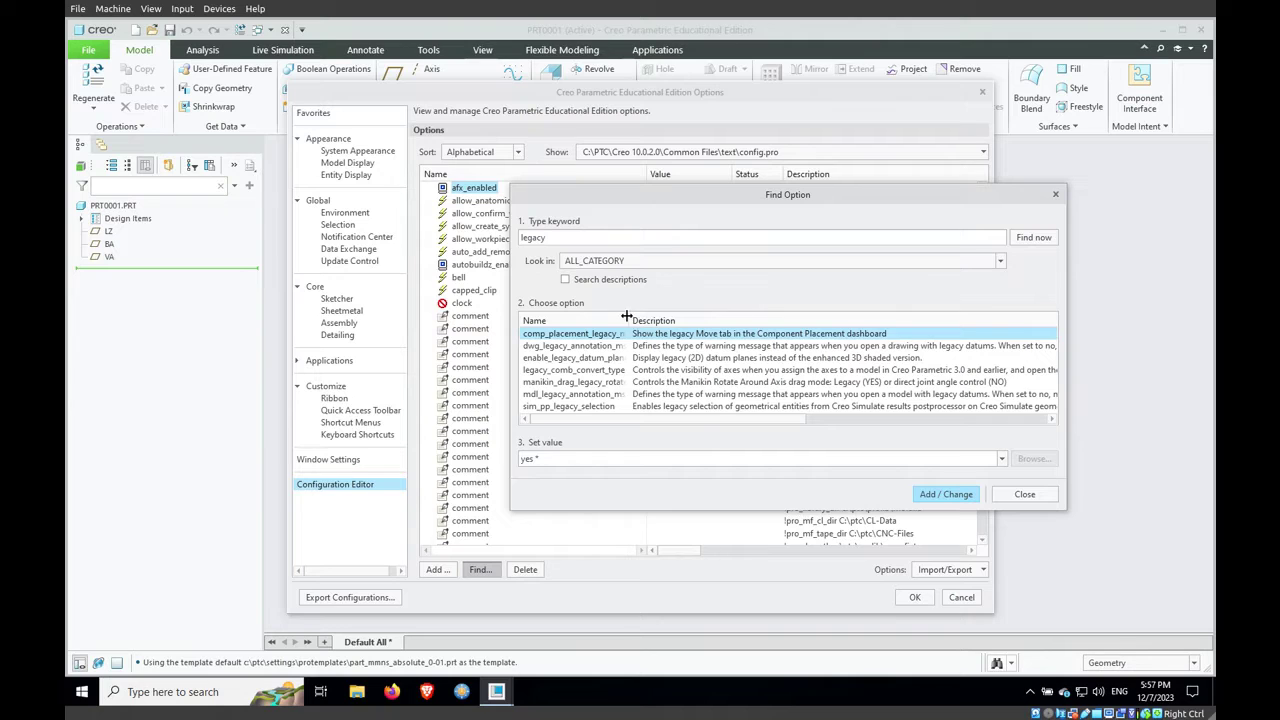
{"action": "left_click_drag", "start_coordinate": [626, 316], "coordinate": [700, 316]}
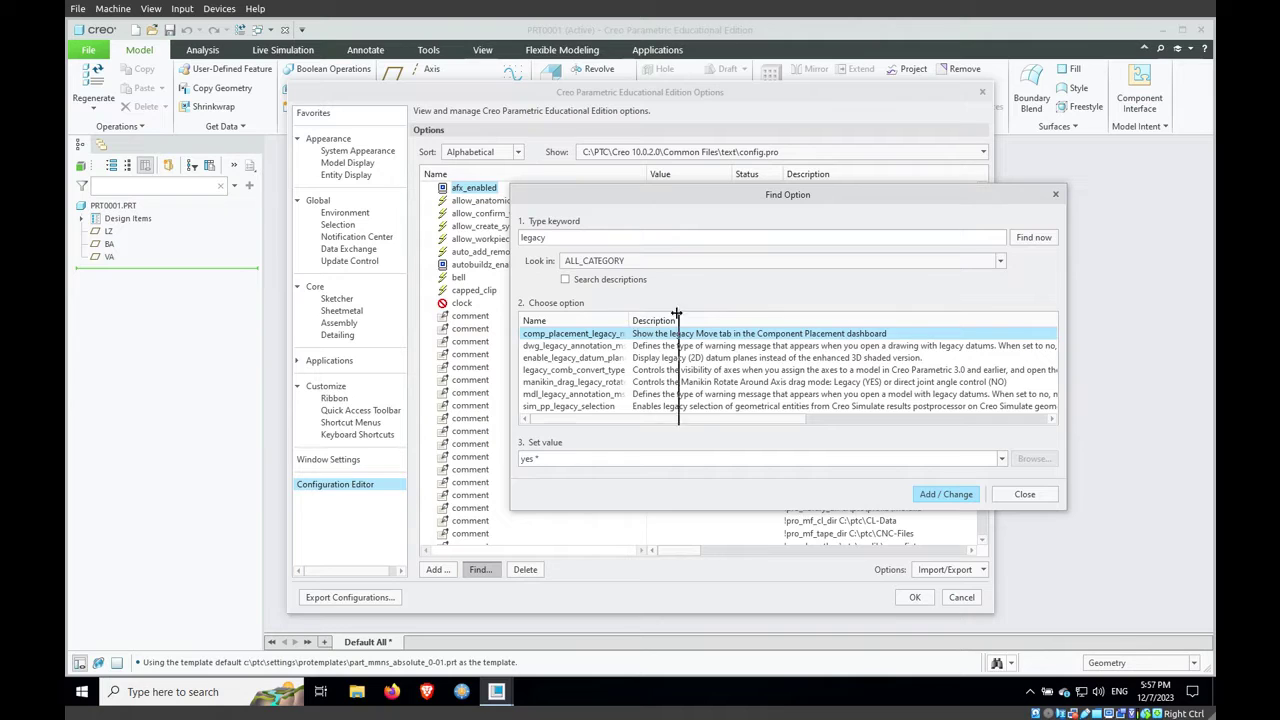
Set enable_legacy_datum_planes to yes and save it to config.pro in Test_colour
{"action": "left_click", "coordinate": [560, 362]}
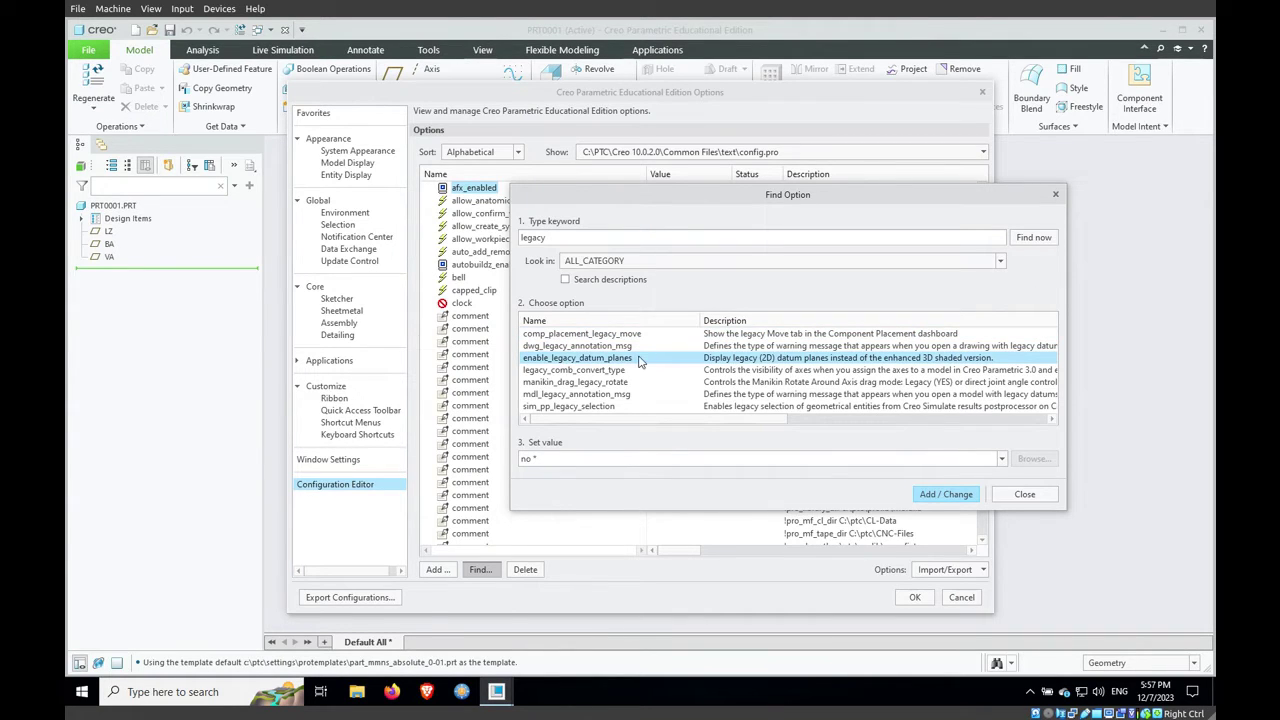
{"action": "left_click", "coordinate": [1001, 462]}
{"action": "left_click", "coordinate": [565, 491]}
{"action": "left_click", "coordinate": [948, 495]}
{"action": "left_click", "coordinate": [1025, 495]}
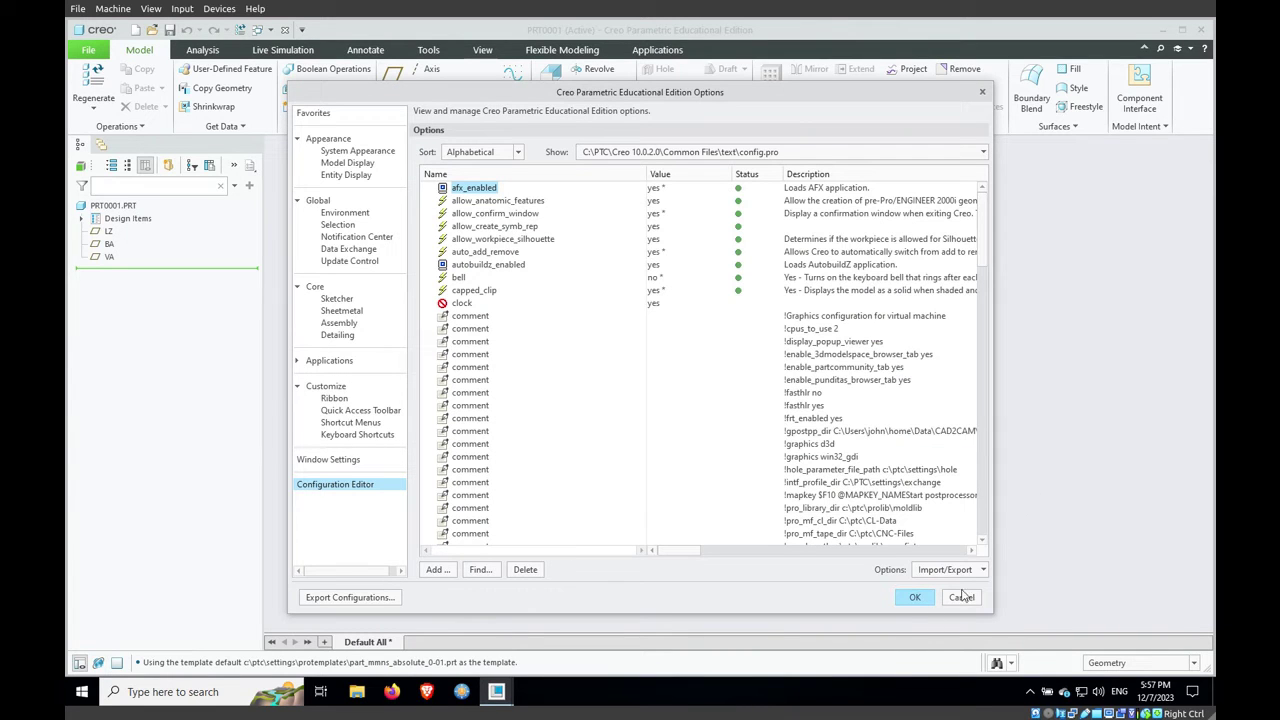
{"action": "left_click", "coordinate": [910, 598]}
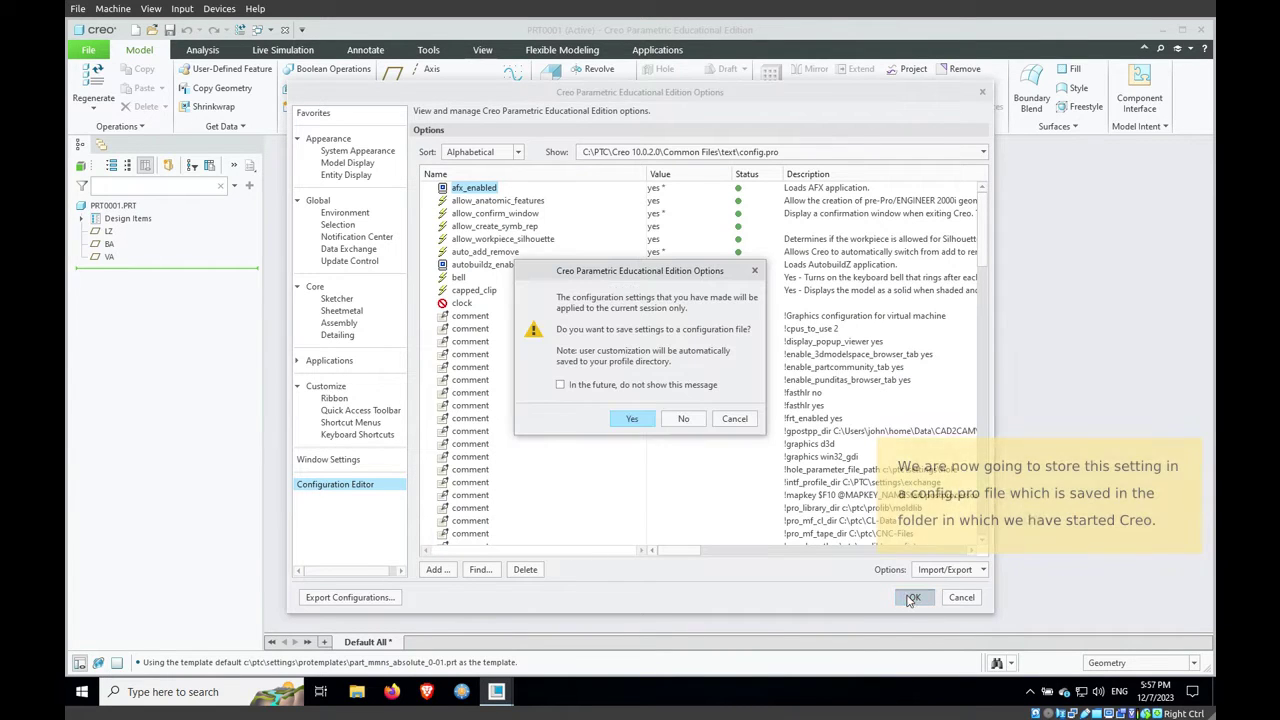
{"action": "left_click", "coordinate": [630, 419]}
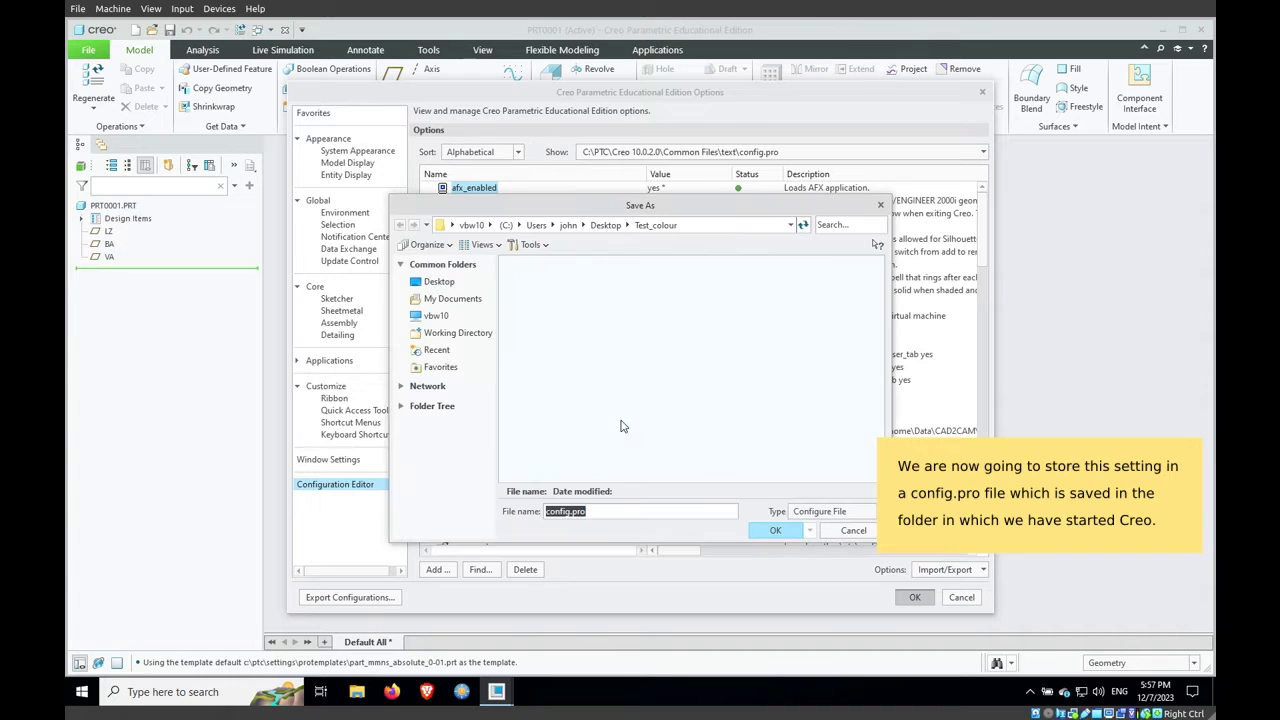
{"action": "left_click", "coordinate": [772, 530]}
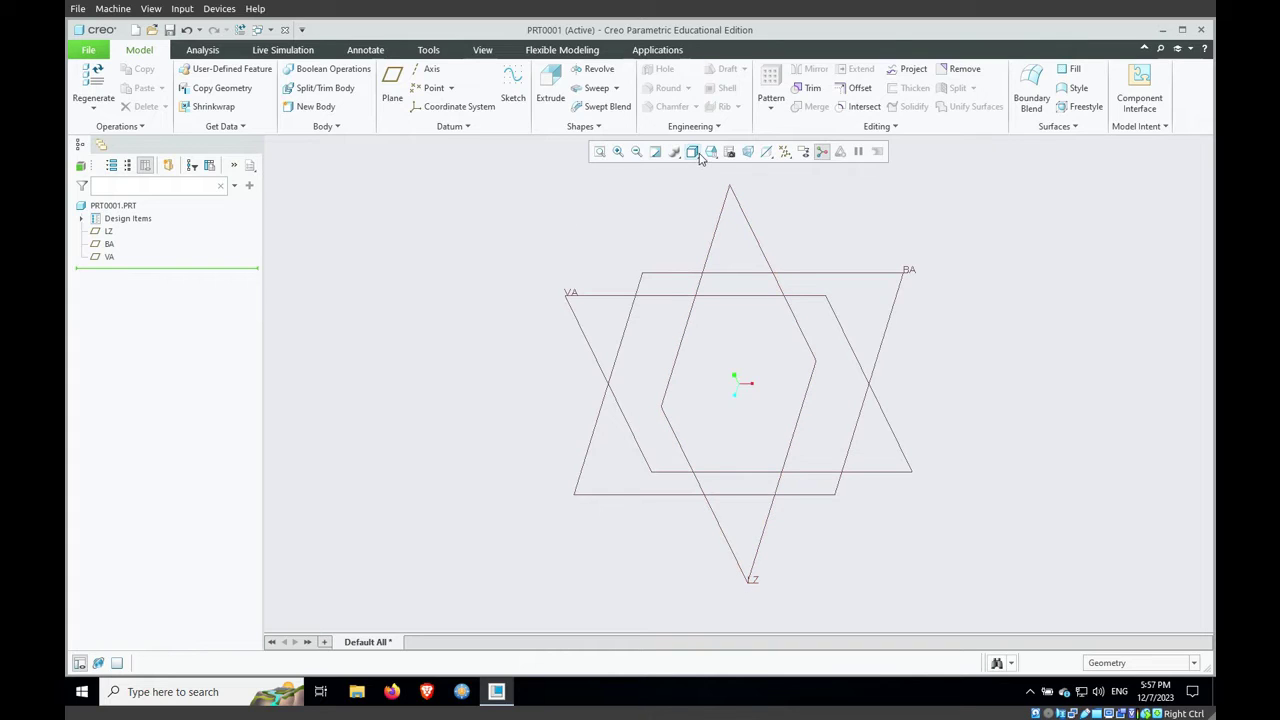
Check the legacy datum planes from the front orientation, return to default view, then open File Explorer
{"action": "left_click", "coordinate": [710, 158]}
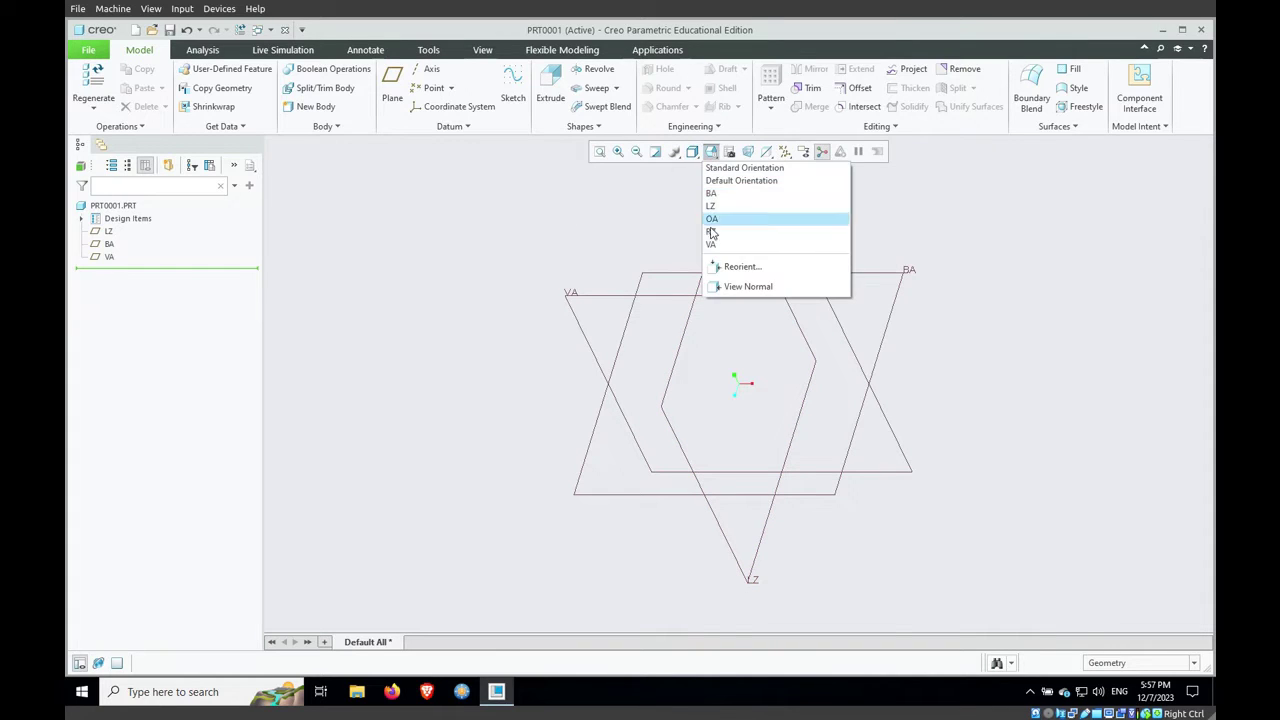
{"action": "left_click", "coordinate": [716, 243]}
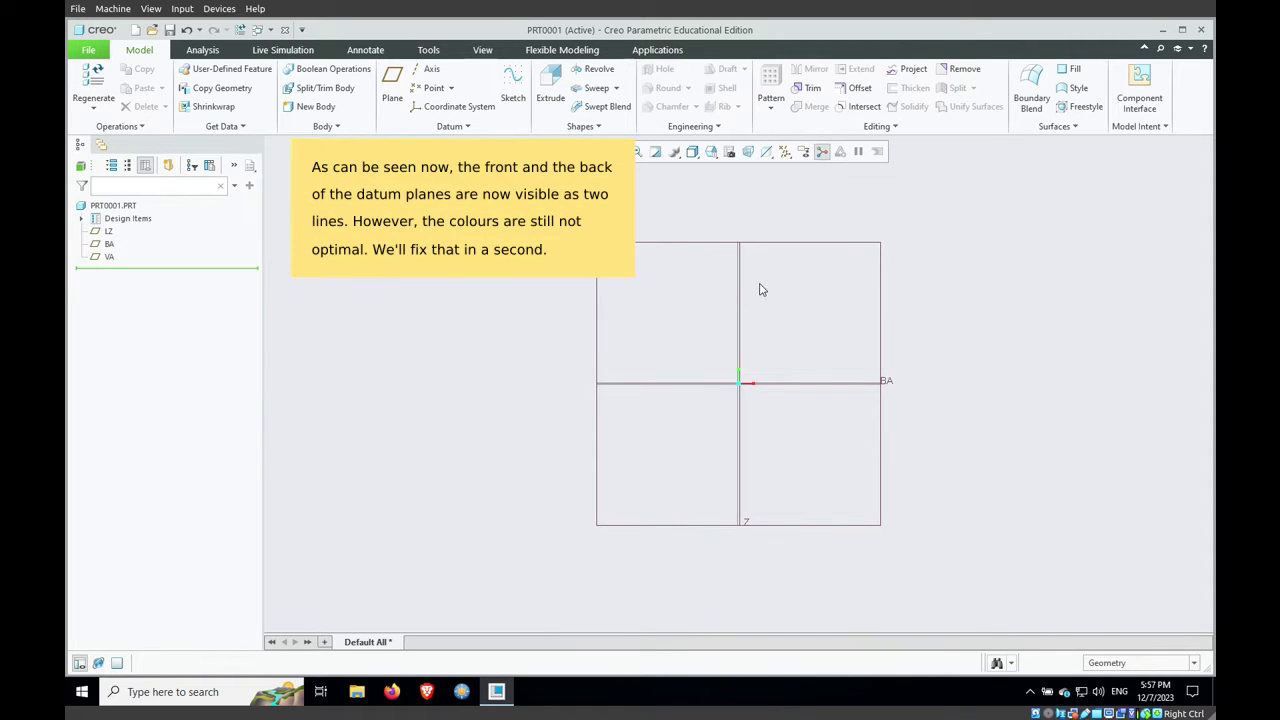
{"action": "key", "text": "ctrl+d"}
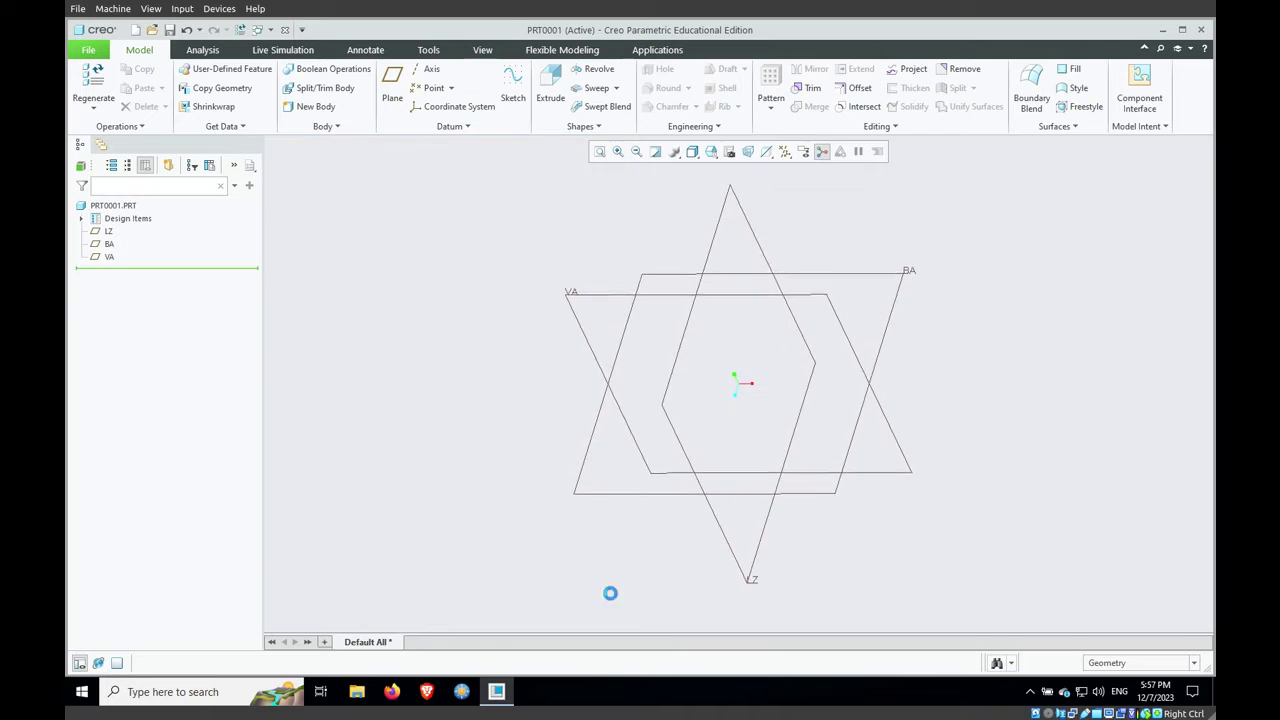
{"action": "left_click", "coordinate": [357, 691]}
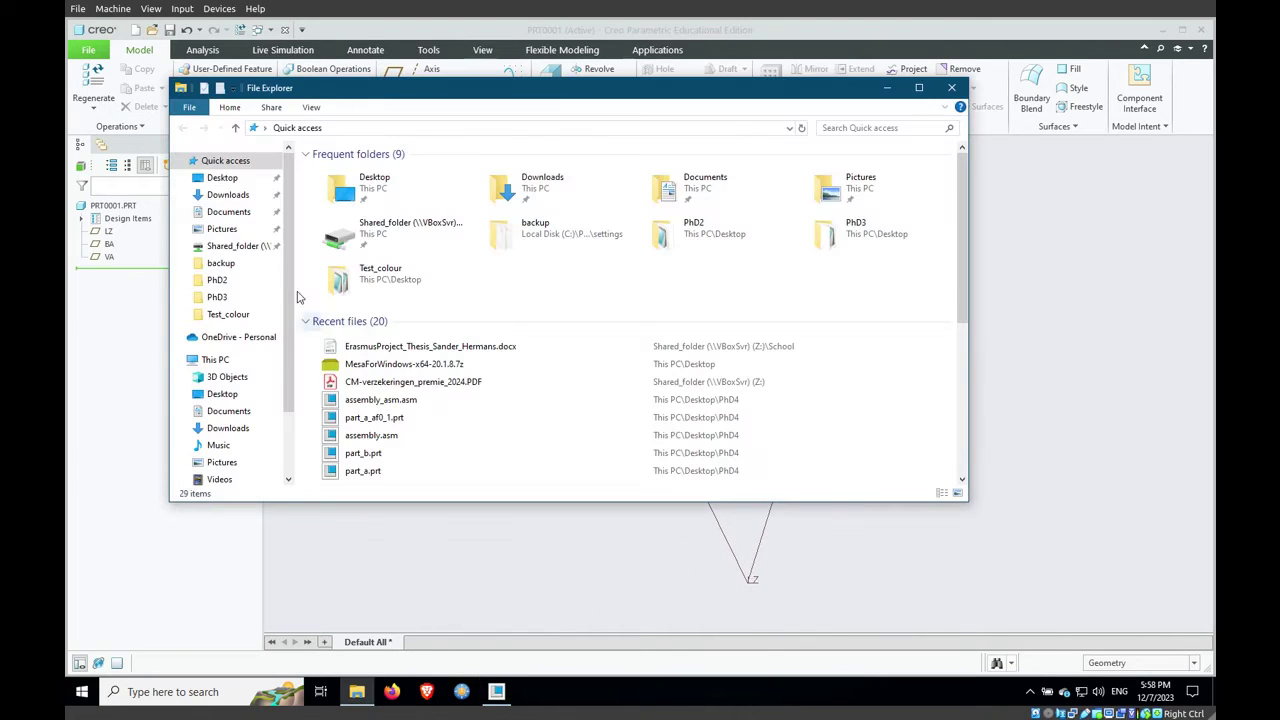
Open Desktop\Test_colour\config.pro in Notepad to verify enable_legacy_datum_planes yes, then close it
{"action": "left_click", "coordinate": [222, 177]}
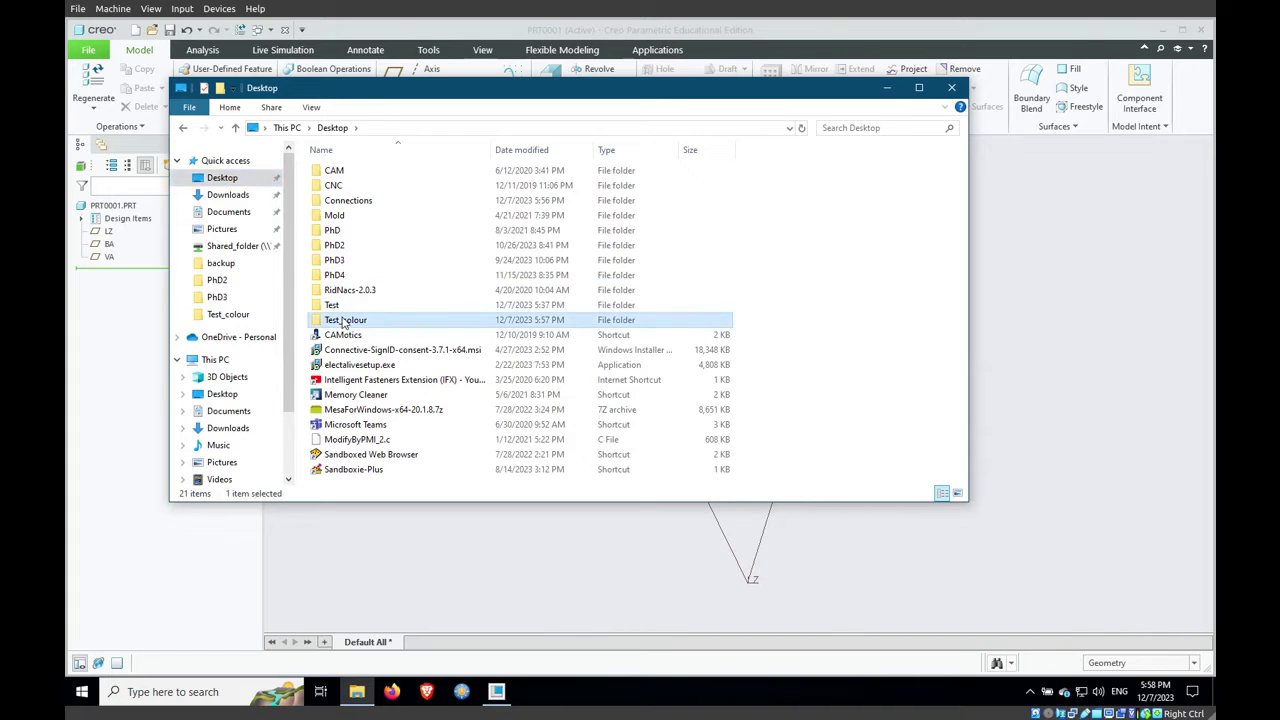
{"action": "double_click", "coordinate": [345, 319]}
{"action": "left_click", "coordinate": [351, 176]}
{"action": "right_click", "coordinate": [344, 162]}
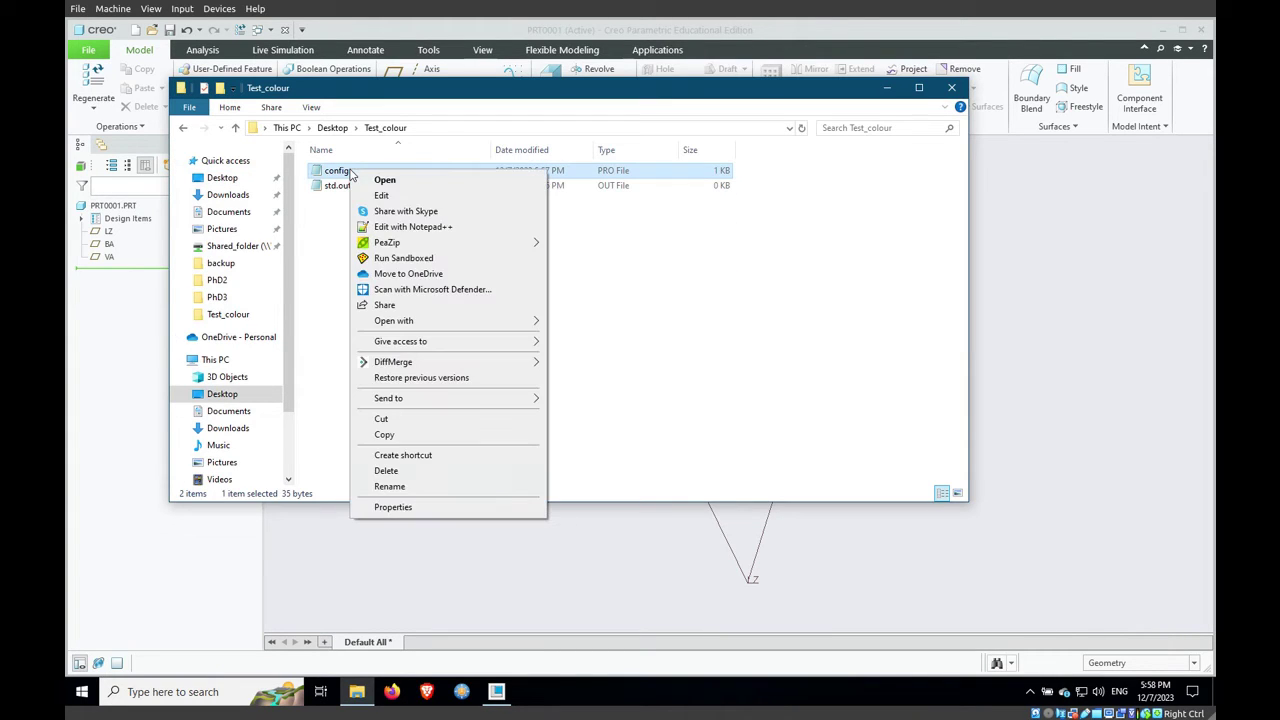
{"action": "left_click", "coordinate": [392, 195]}
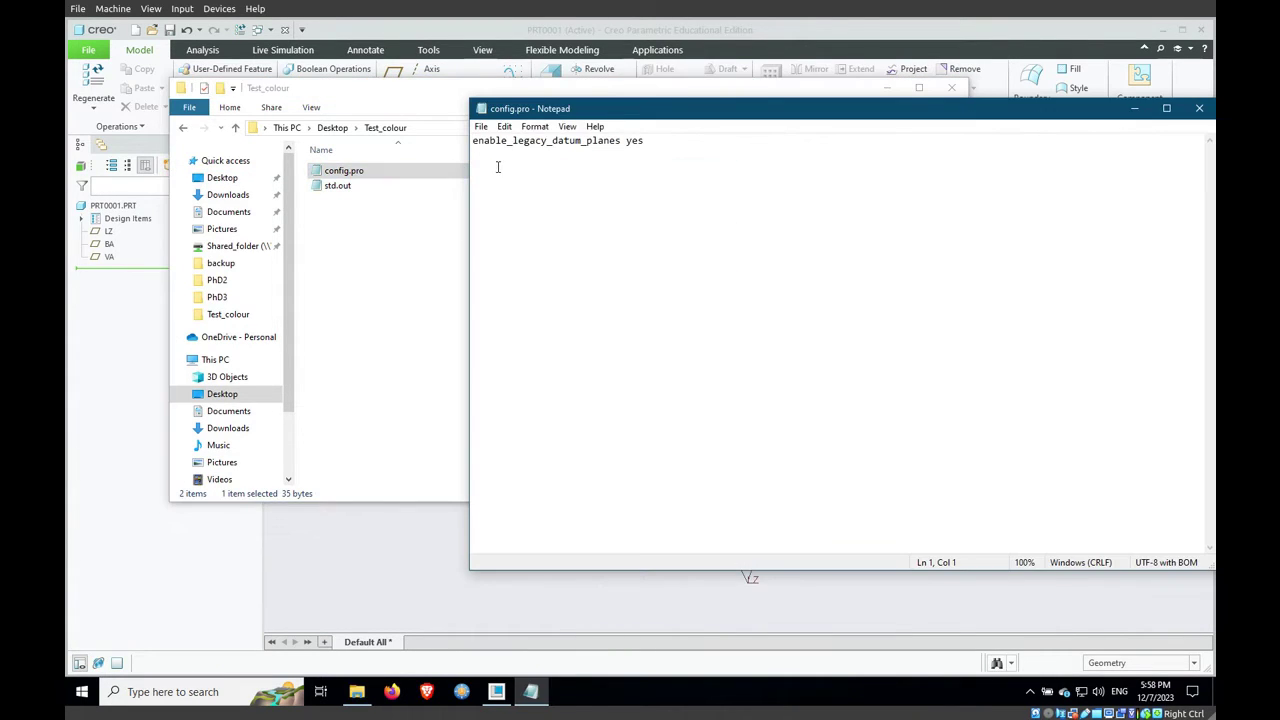
{"action": "left_click", "coordinate": [1200, 110]}
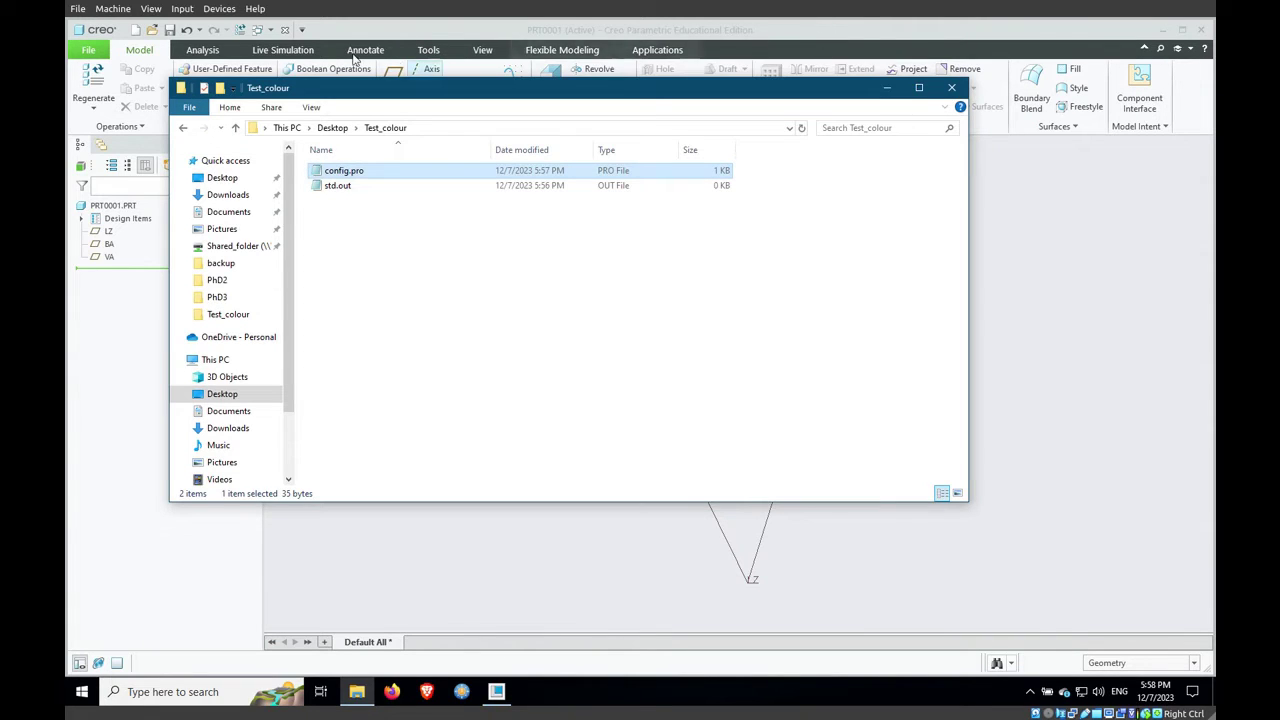
{"action": "left_click", "coordinate": [88, 50]}
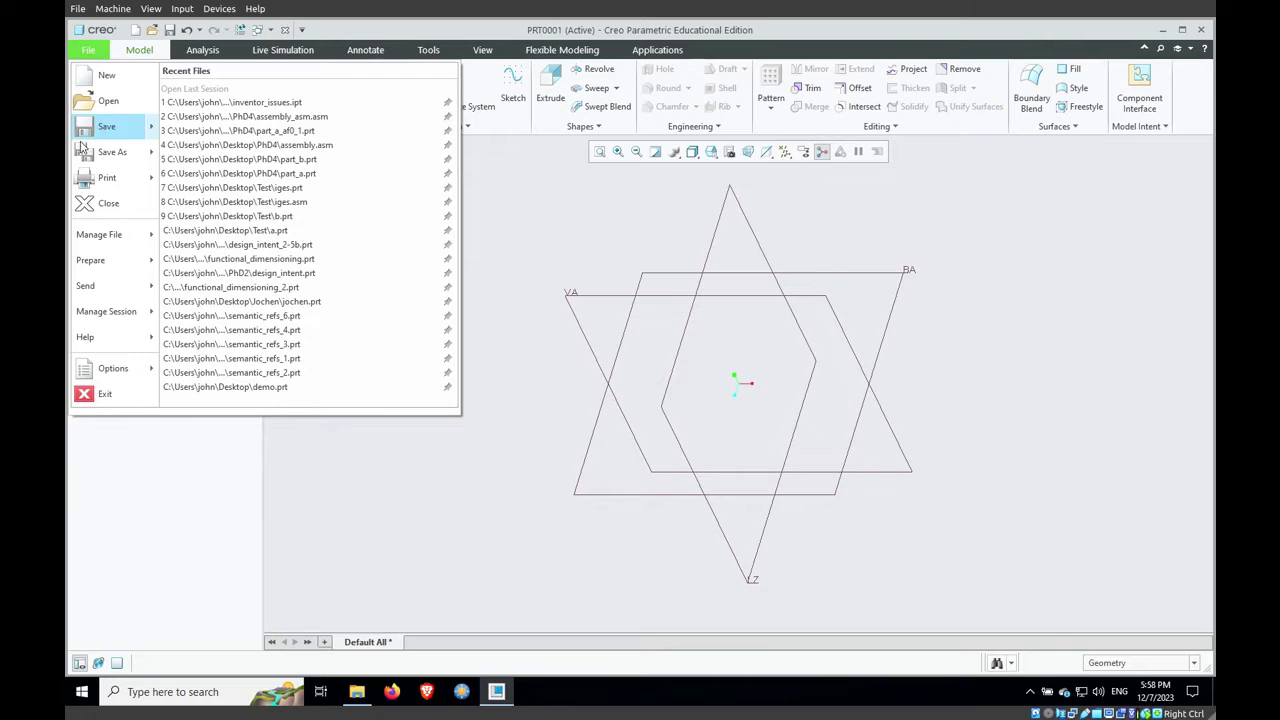
{"action": "mouse_move", "coordinate": [112, 152]}
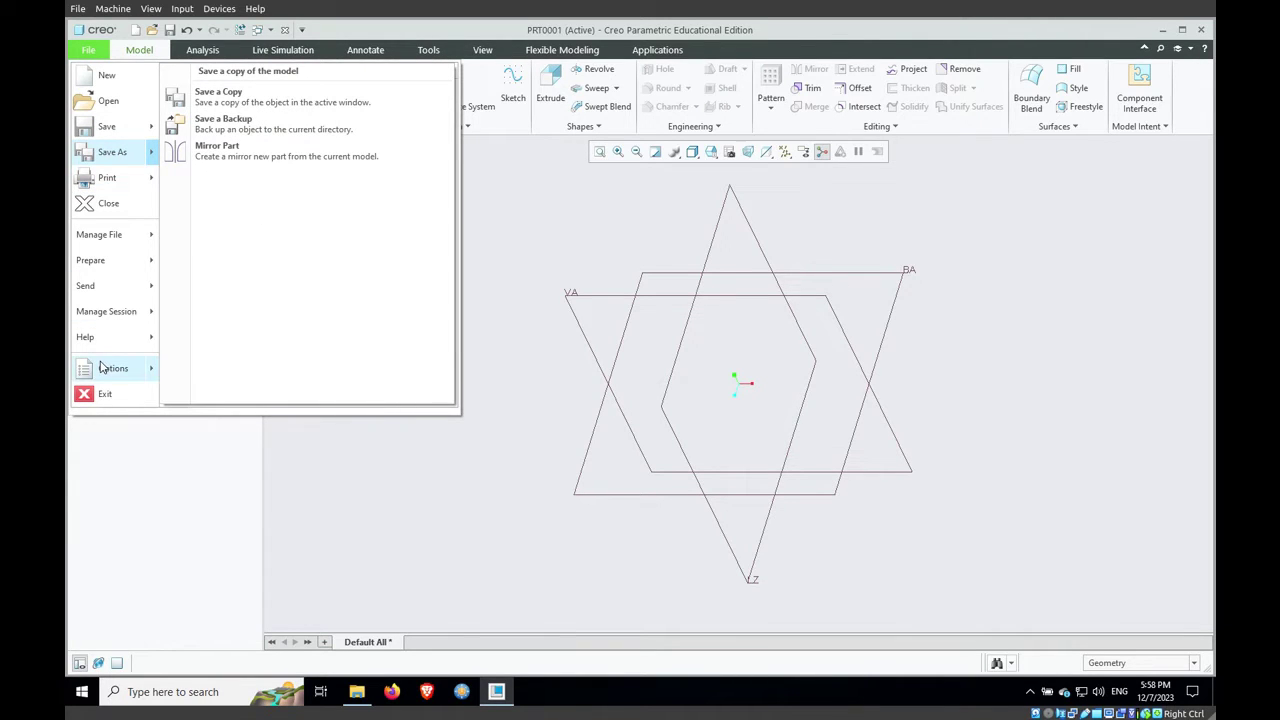
In System Appearance, set the datum Plane Negative side colour to magenta, reapplying it after a theme change
{"action": "mouse_move", "coordinate": [113, 368]}
{"action": "left_click", "coordinate": [212, 100]}
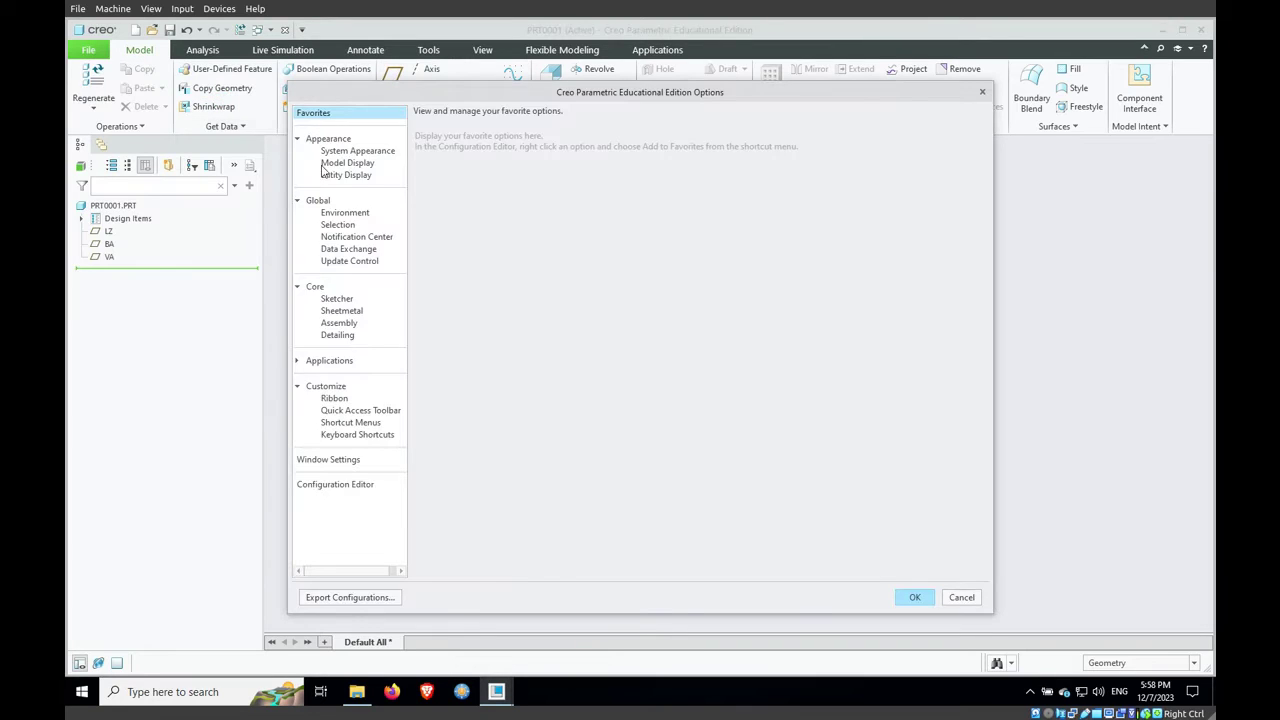
{"action": "left_click", "coordinate": [366, 152]}
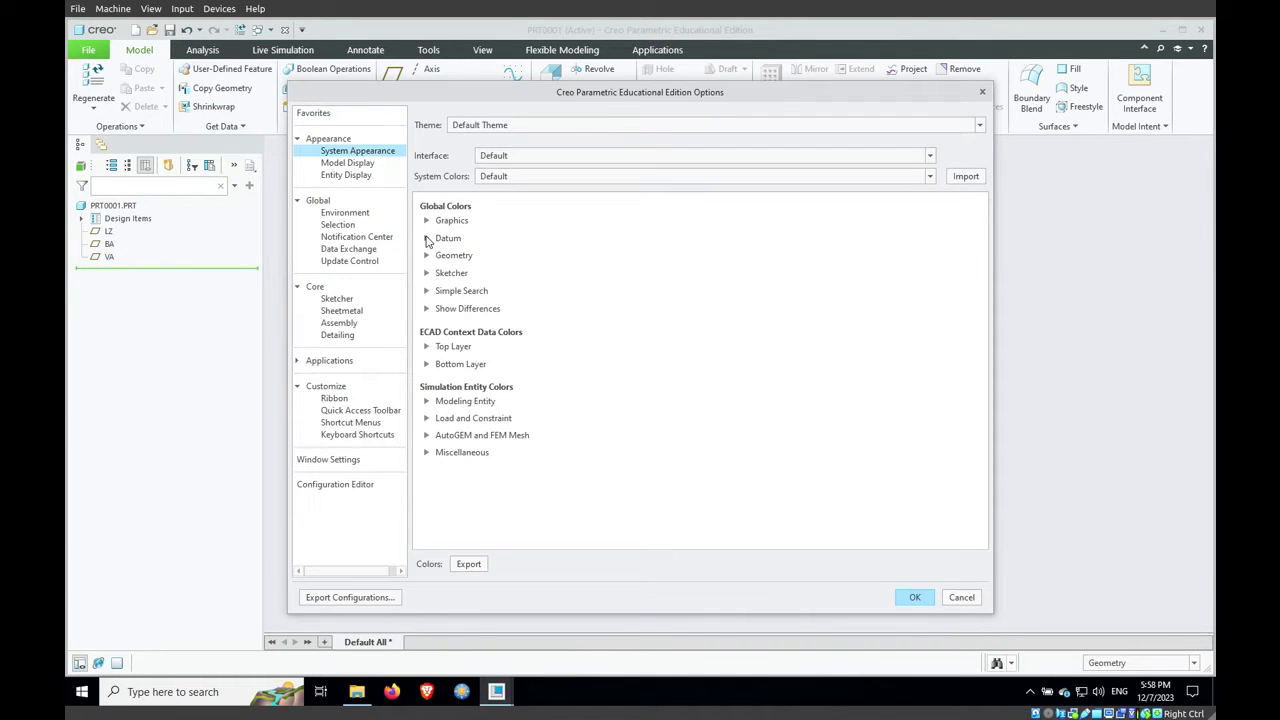
{"action": "left_click", "coordinate": [427, 239]}
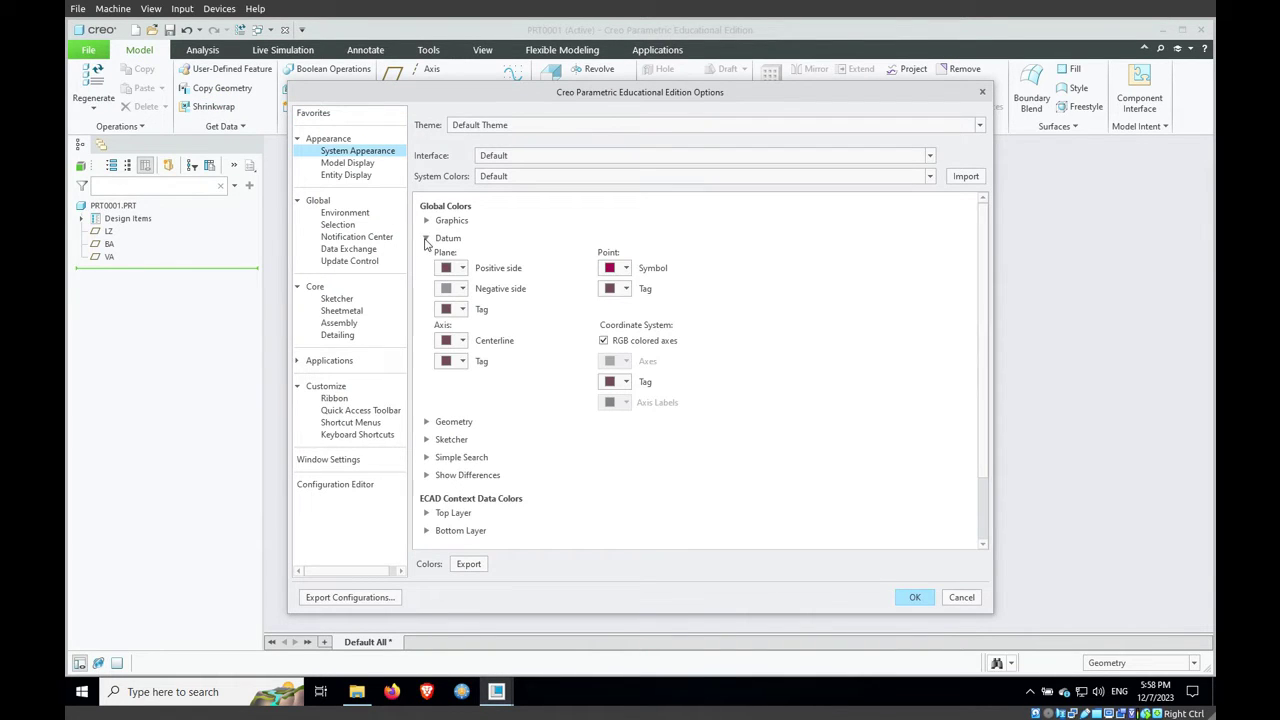
{"action": "left_click", "coordinate": [463, 290]}
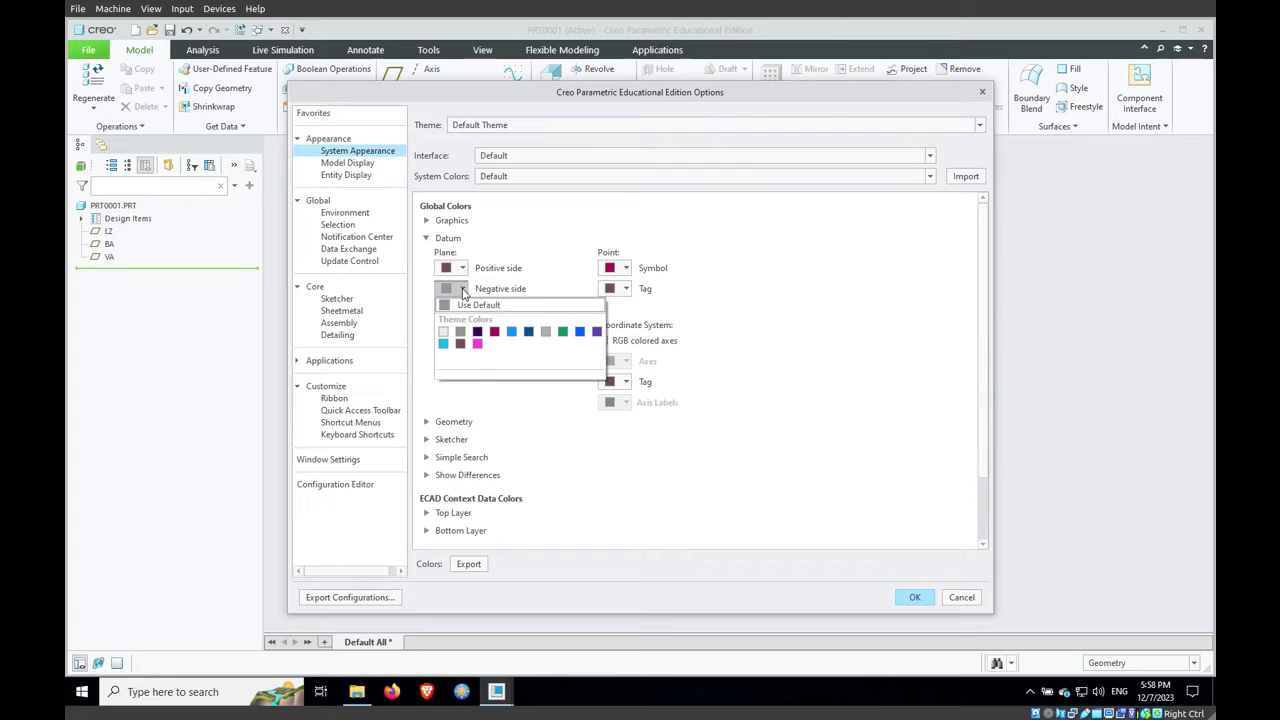
{"action": "left_click", "coordinate": [477, 345]}
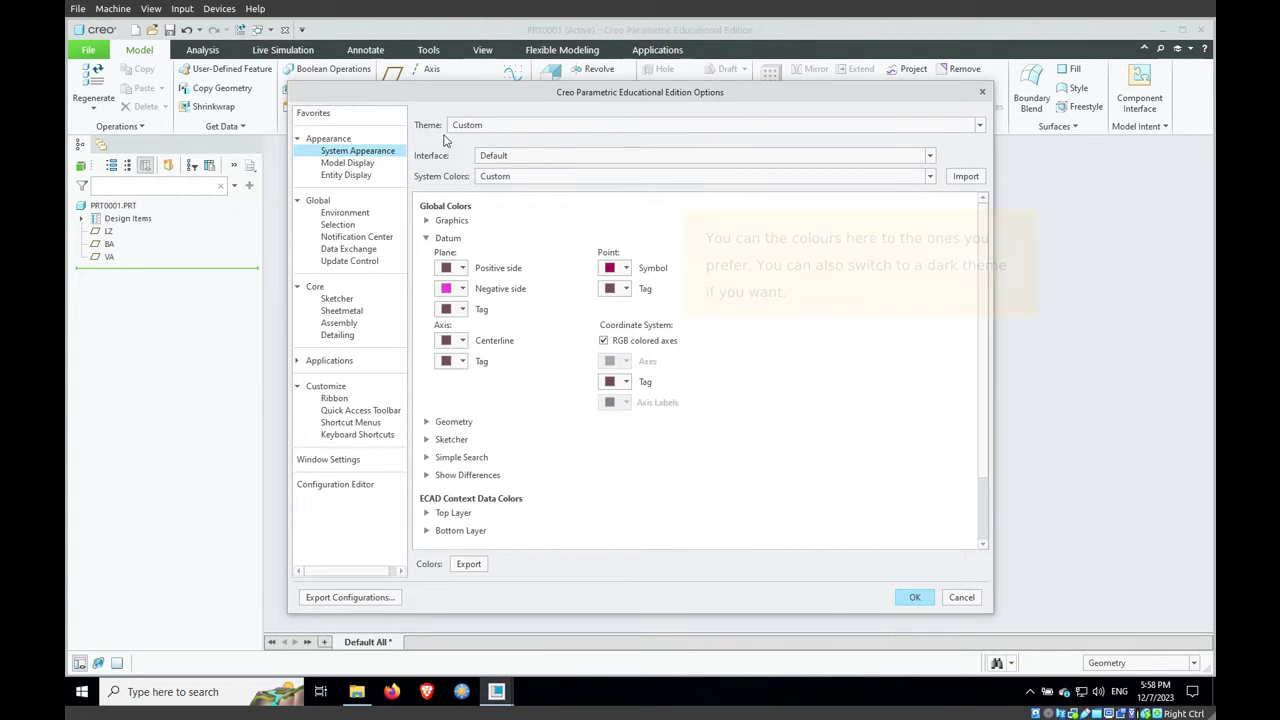
{"action": "left_click", "coordinate": [541, 130]}
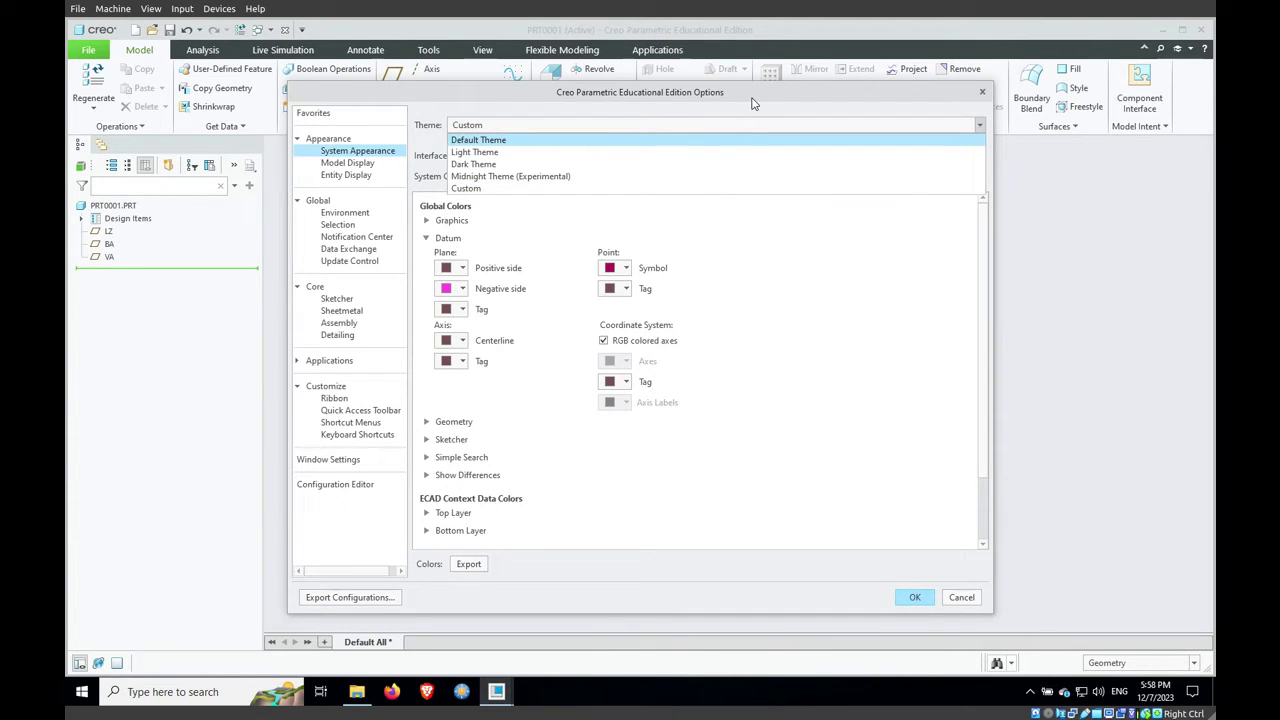
{"action": "left_click", "coordinate": [742, 145]}
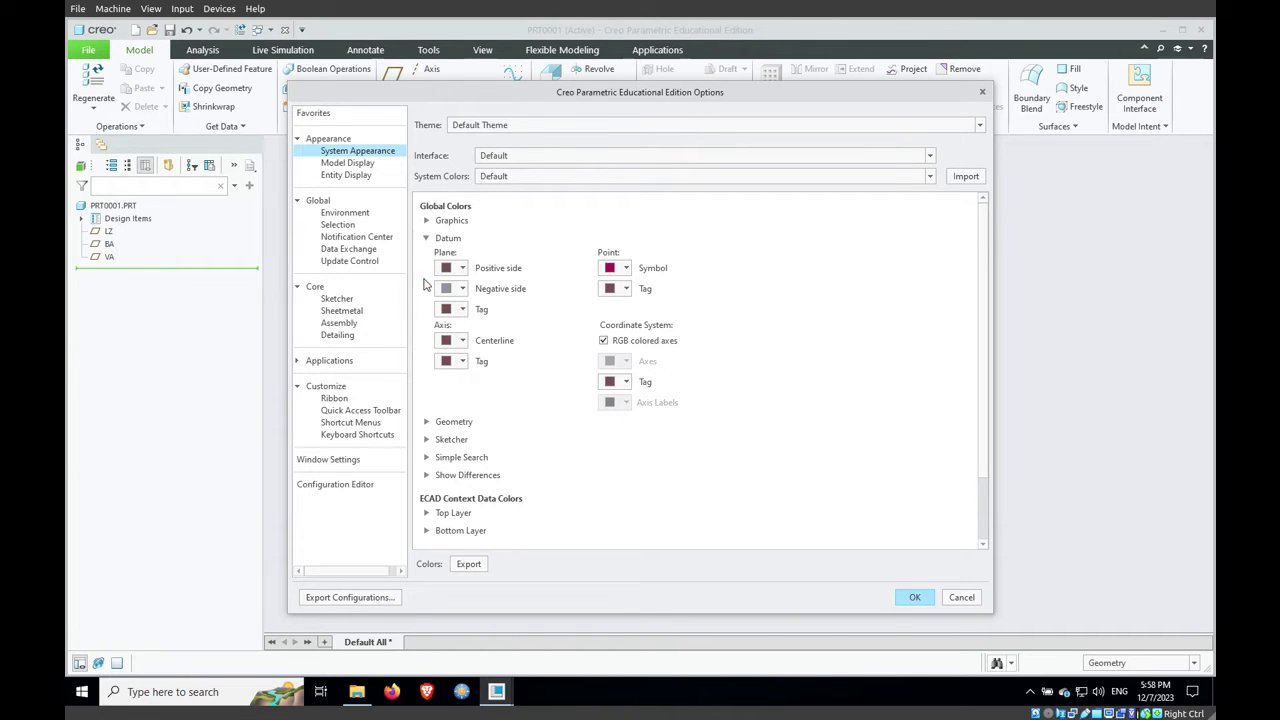
{"action": "left_click", "coordinate": [450, 290]}
{"action": "left_click", "coordinate": [478, 344]}
{"action": "left_click", "coordinate": [910, 597]}
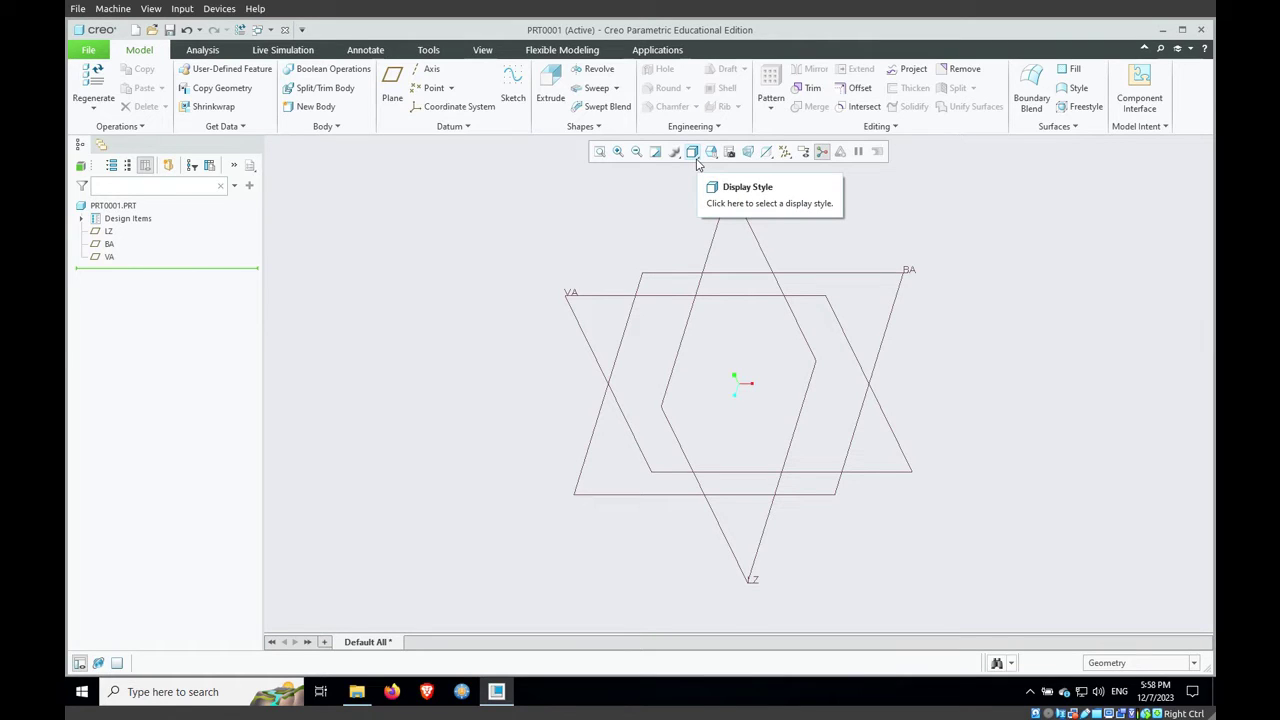
View the datum planes face-on in the VA orientation to check the magenta negative side
{"action": "left_click", "coordinate": [711, 155]}
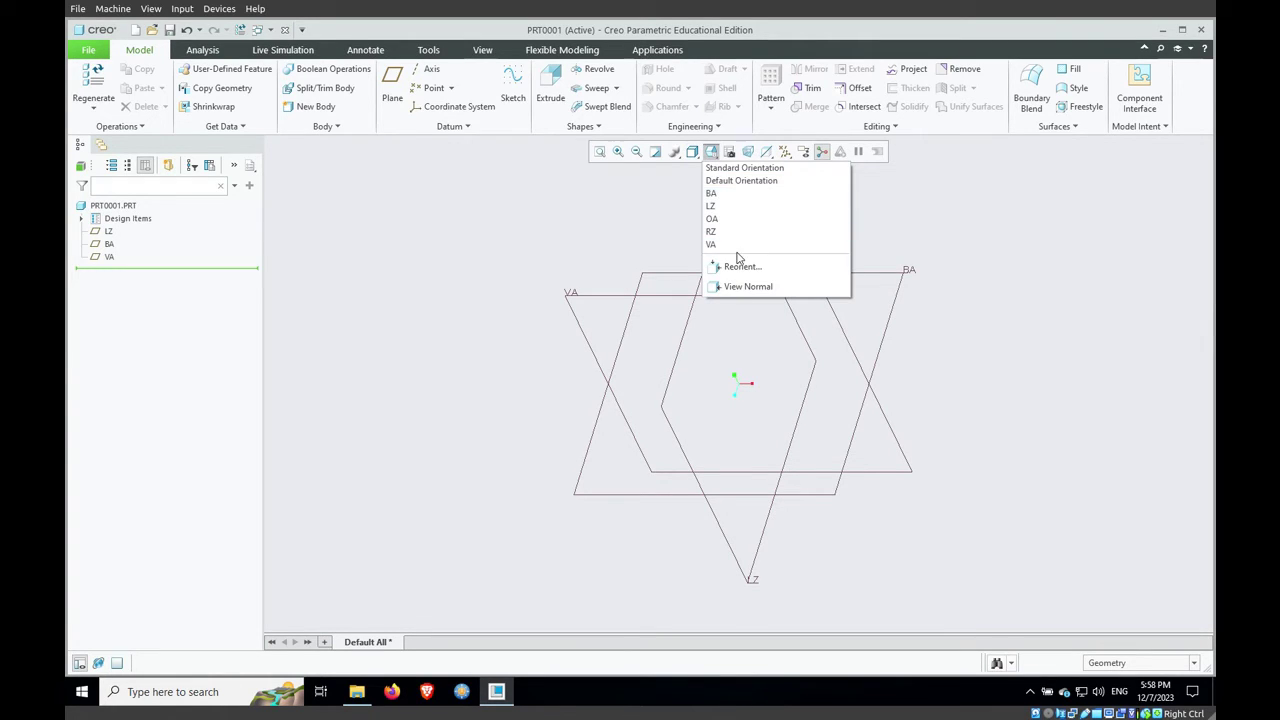
{"action": "left_click", "coordinate": [738, 248]}
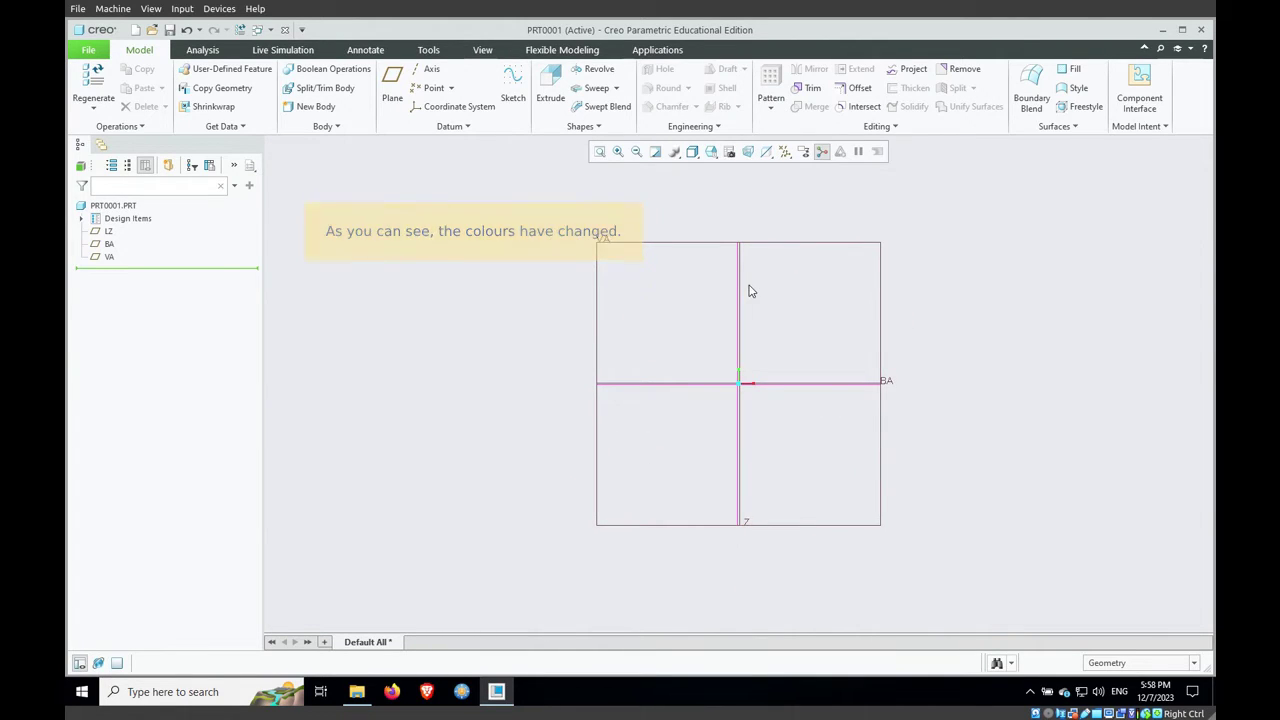
{"action": "key", "text": "ctrl+d"}
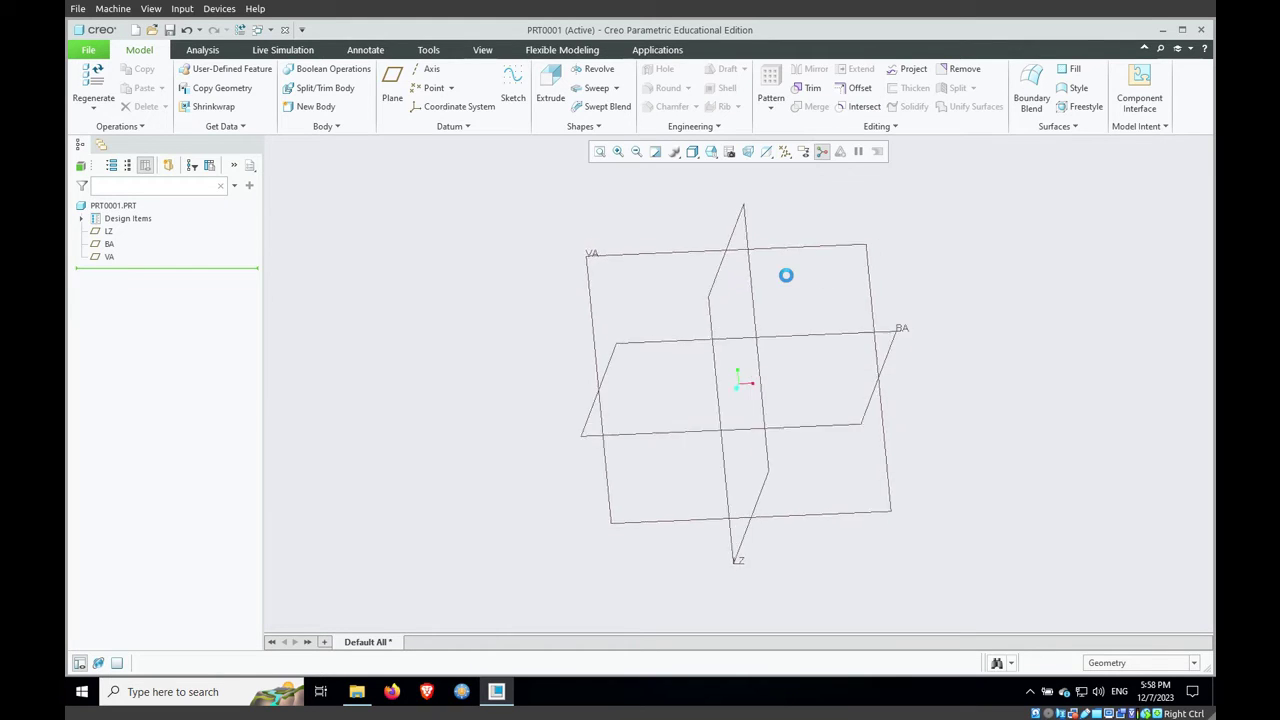
{"action": "left_click", "coordinate": [88, 50]}
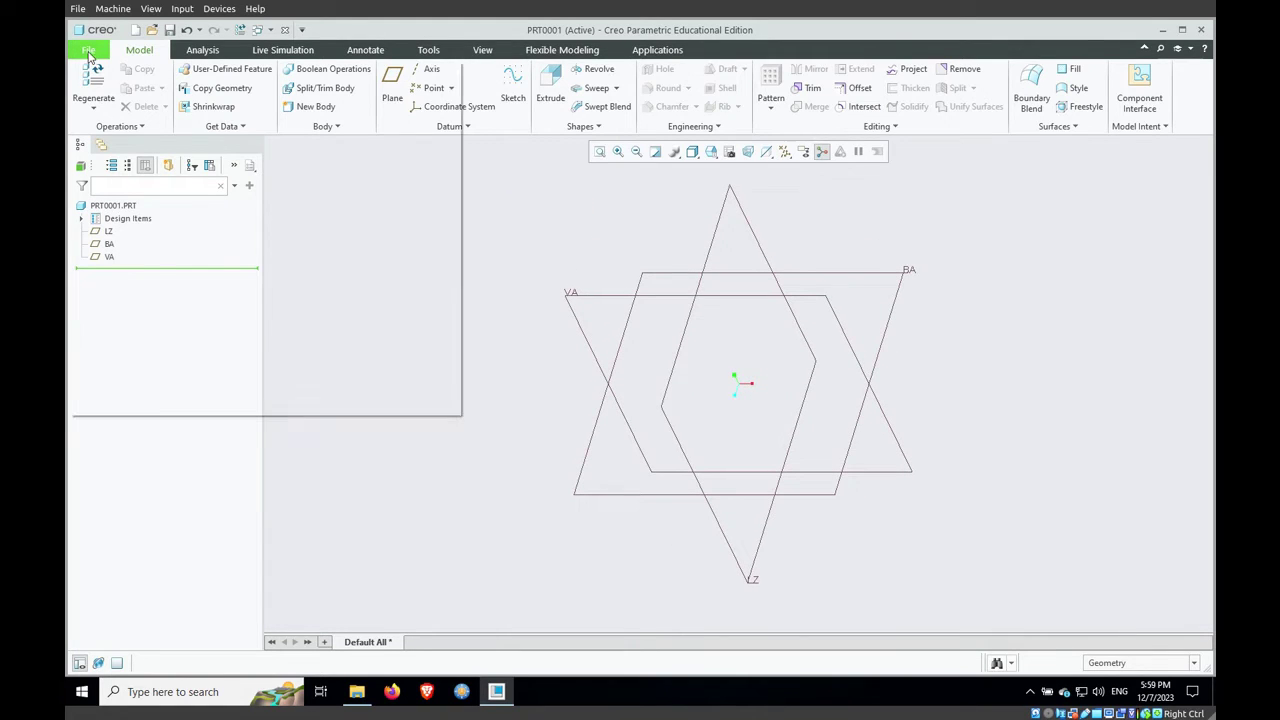
{"action": "left_click", "coordinate": [237, 98]}
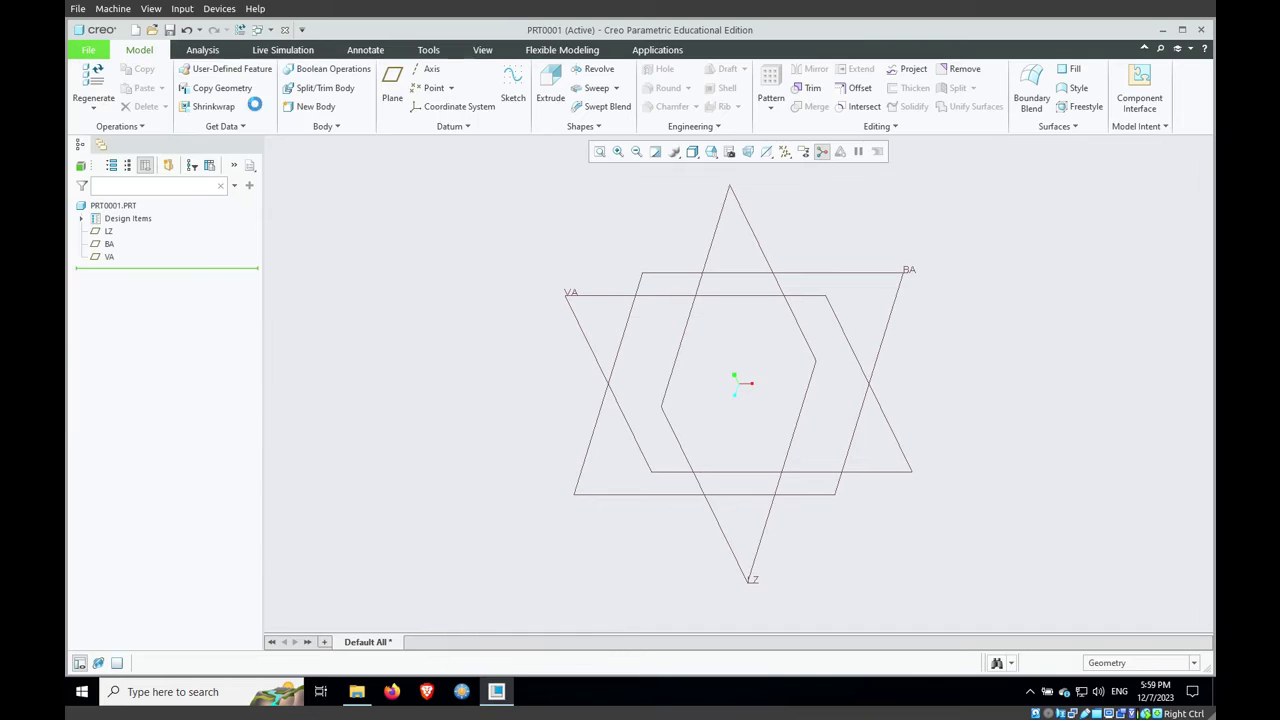
Export the System Appearance colours to syscol.scl in Test_colour and close Options
{"action": "left_click", "coordinate": [349, 160]}
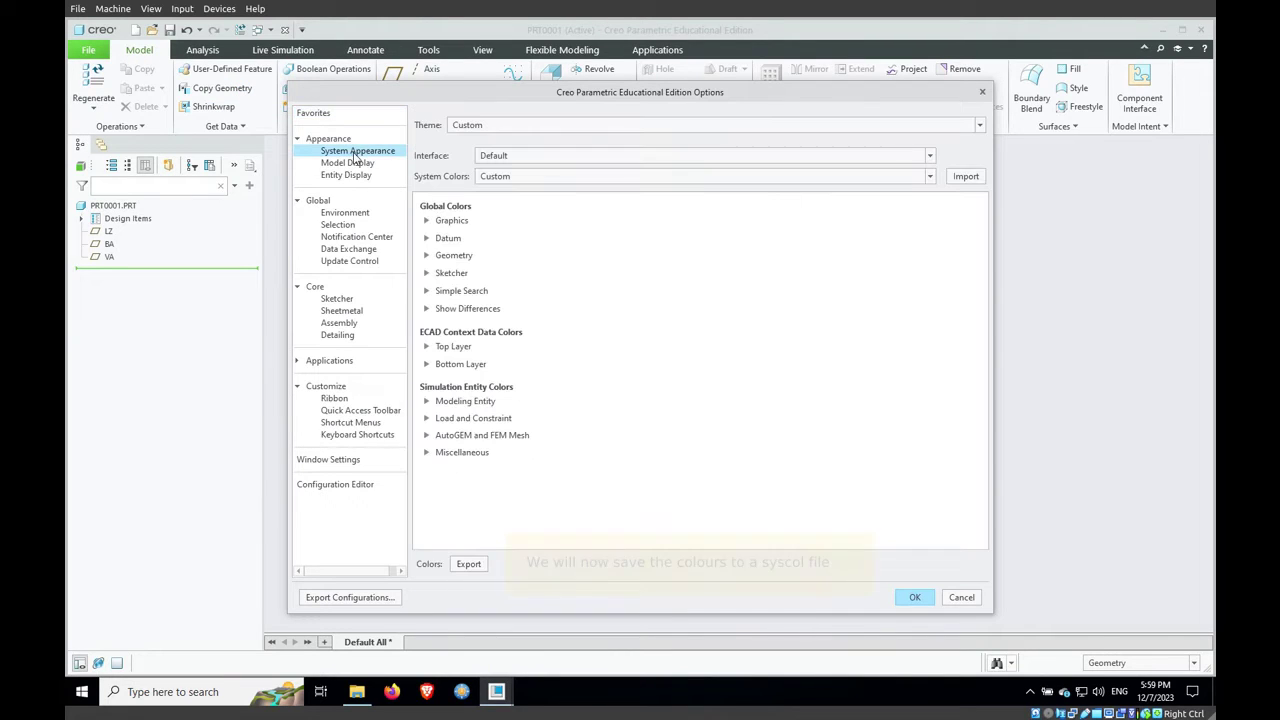
{"action": "left_click", "coordinate": [427, 239]}
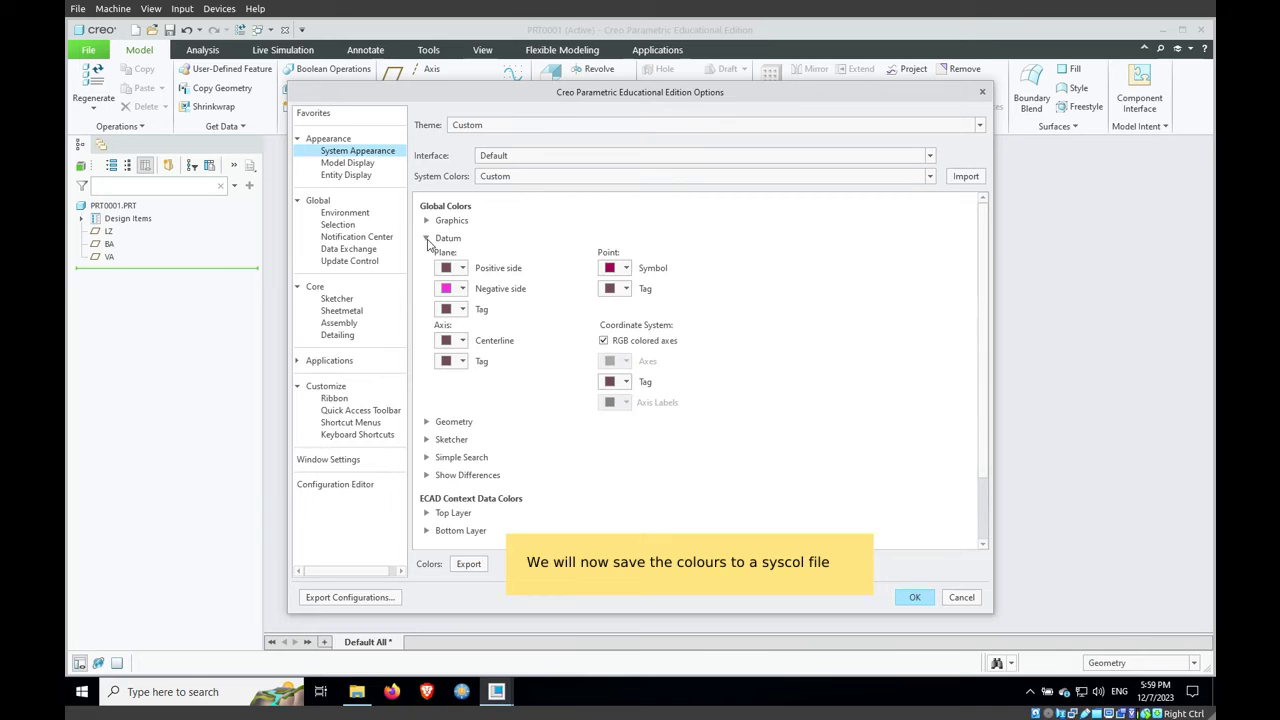
{"action": "left_click", "coordinate": [468, 564]}
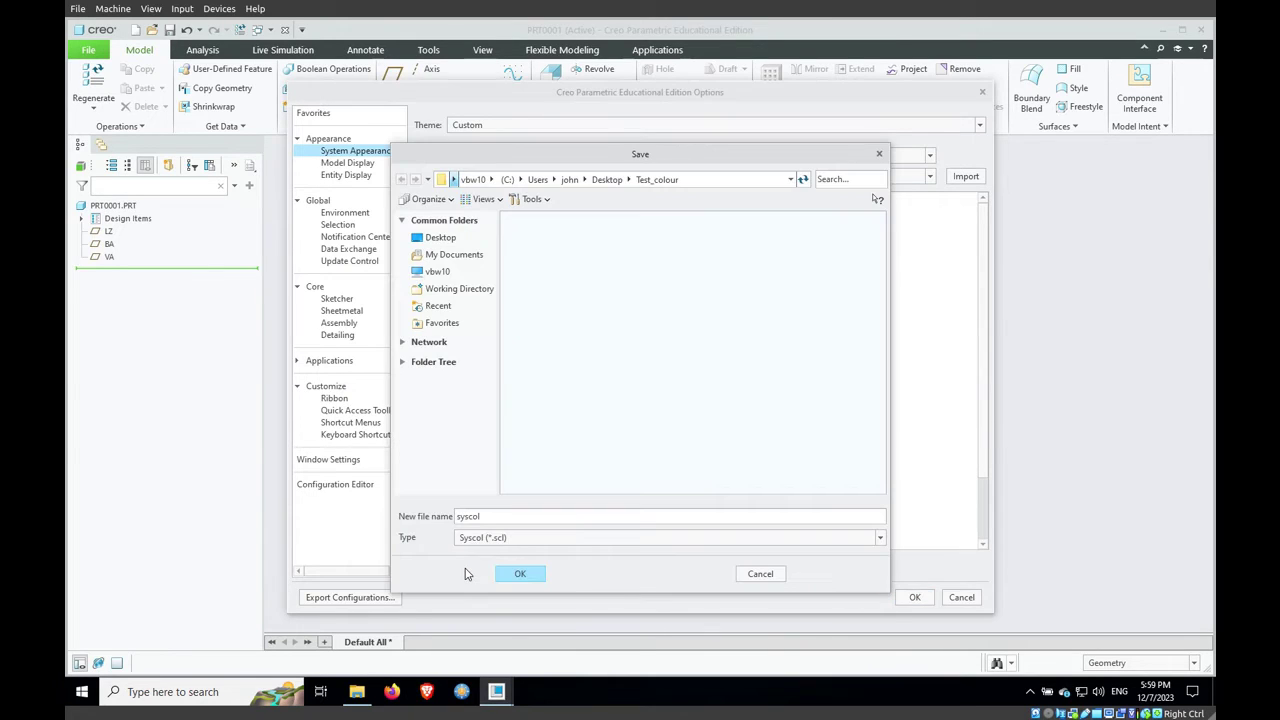
{"action": "left_click", "coordinate": [520, 575]}
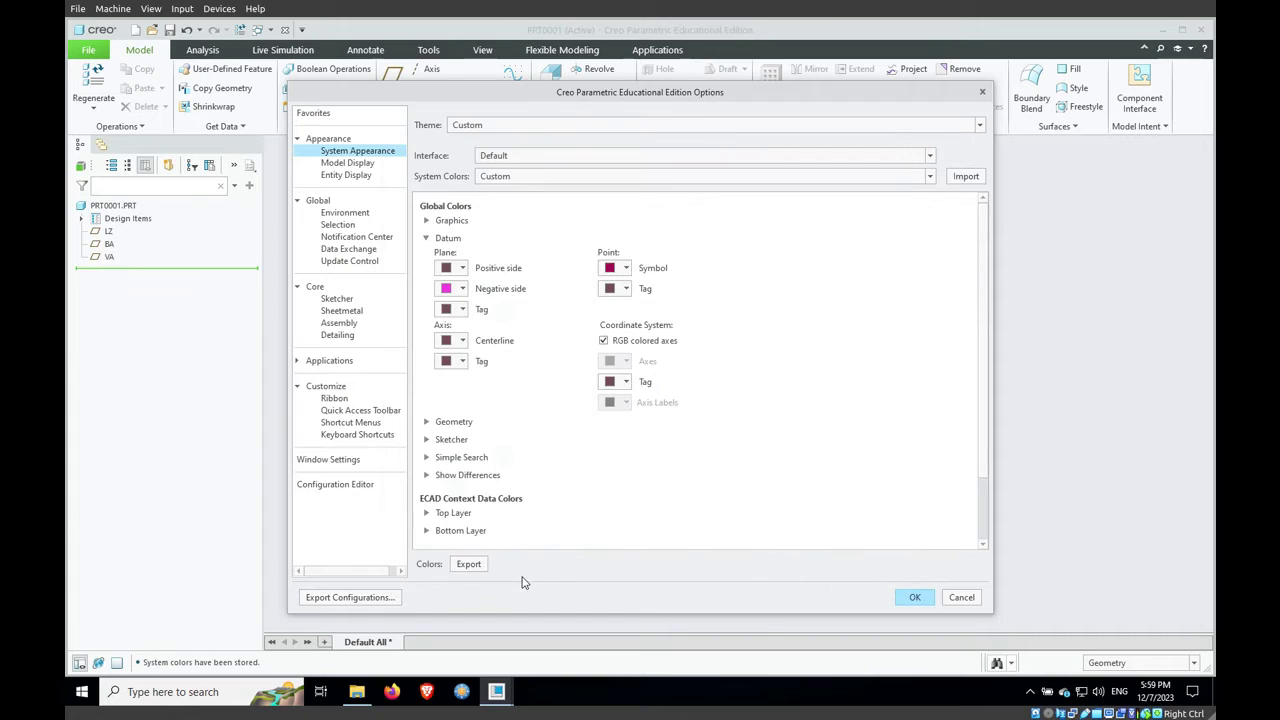
{"action": "left_click", "coordinate": [913, 598]}
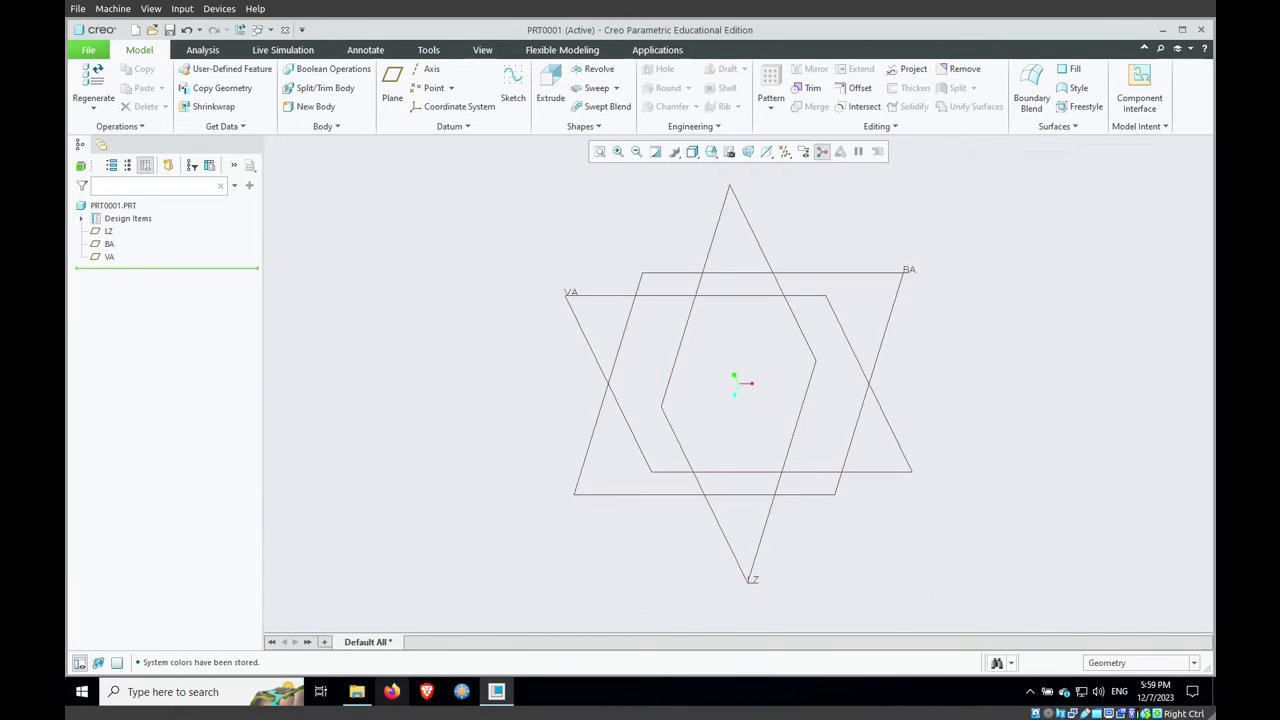
Review syscol.scl's colour entries in Notepad from Test_colour, then return to Creo
{"action": "left_click", "coordinate": [357, 691]}
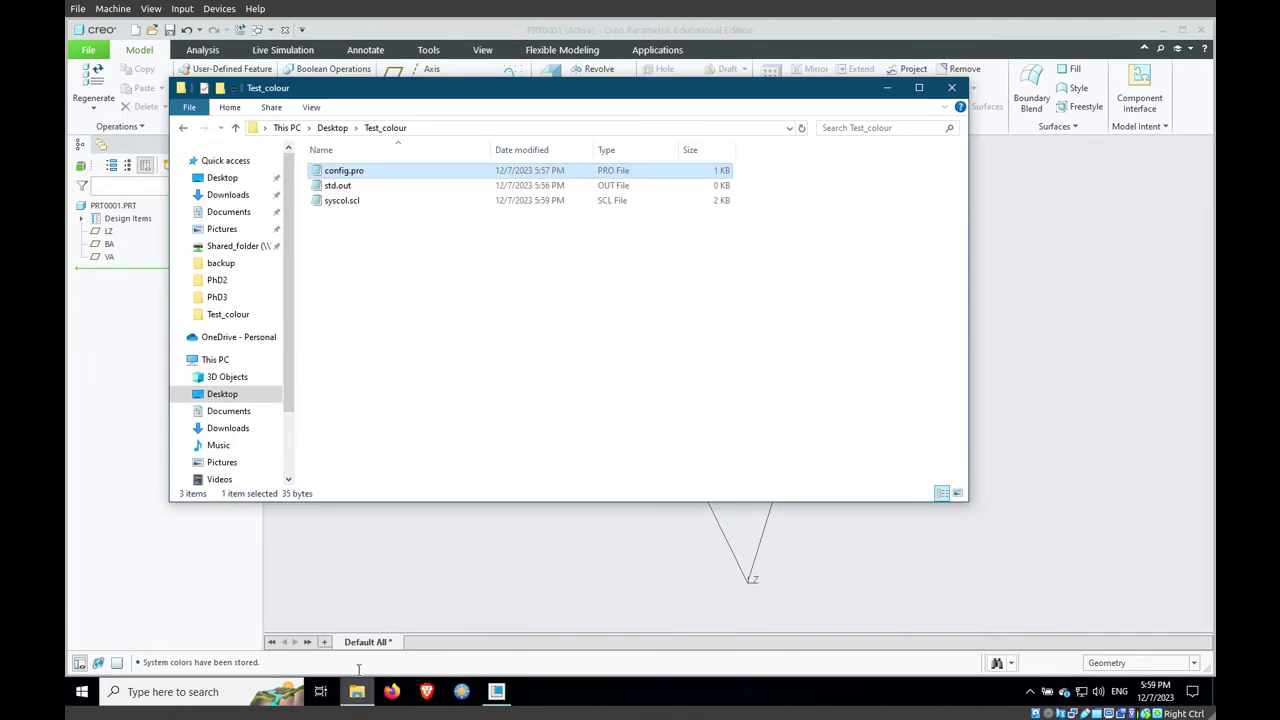
{"action": "left_click", "coordinate": [342, 206]}
{"action": "right_click", "coordinate": [341, 207]}
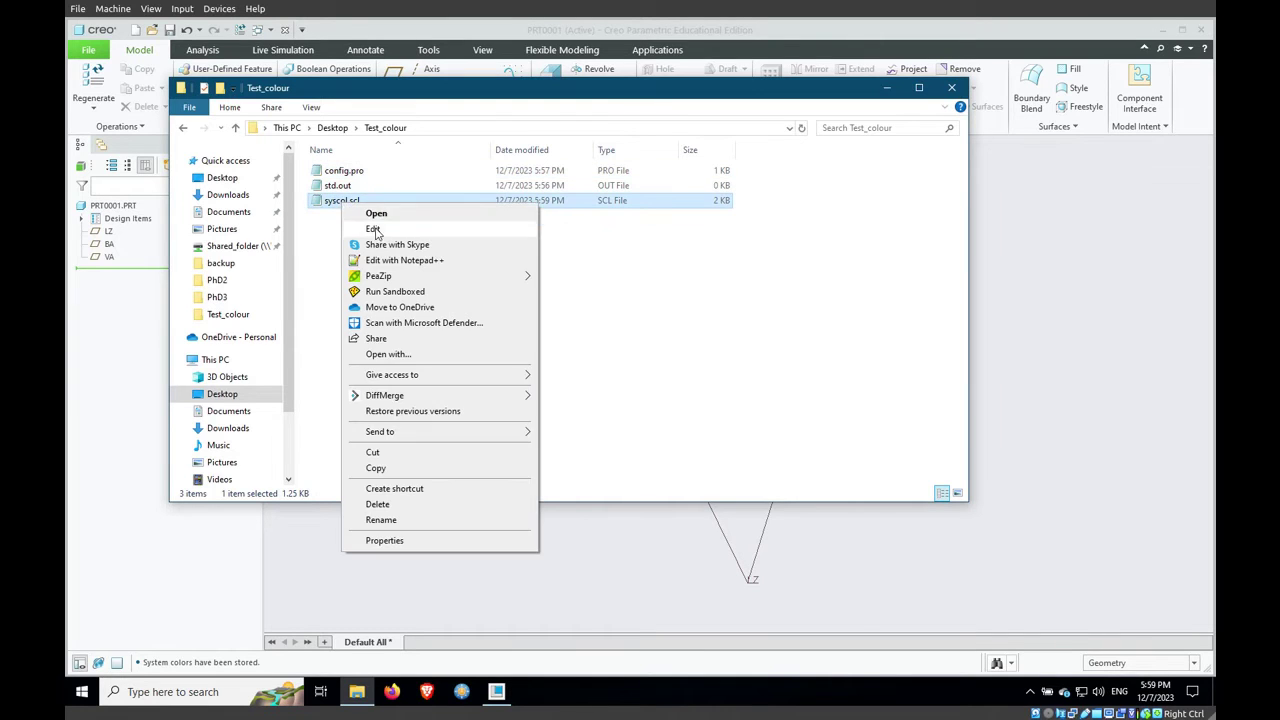
{"action": "left_click", "coordinate": [374, 236]}
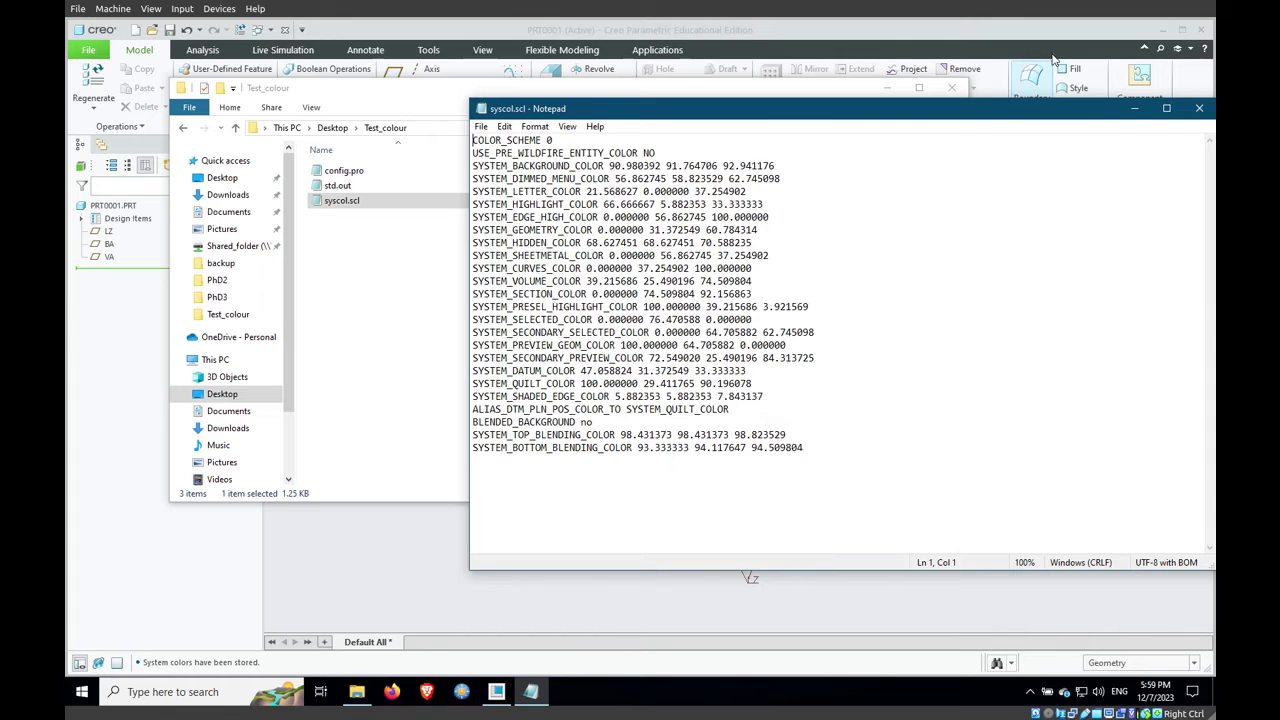
{"action": "left_click", "coordinate": [1197, 110]}
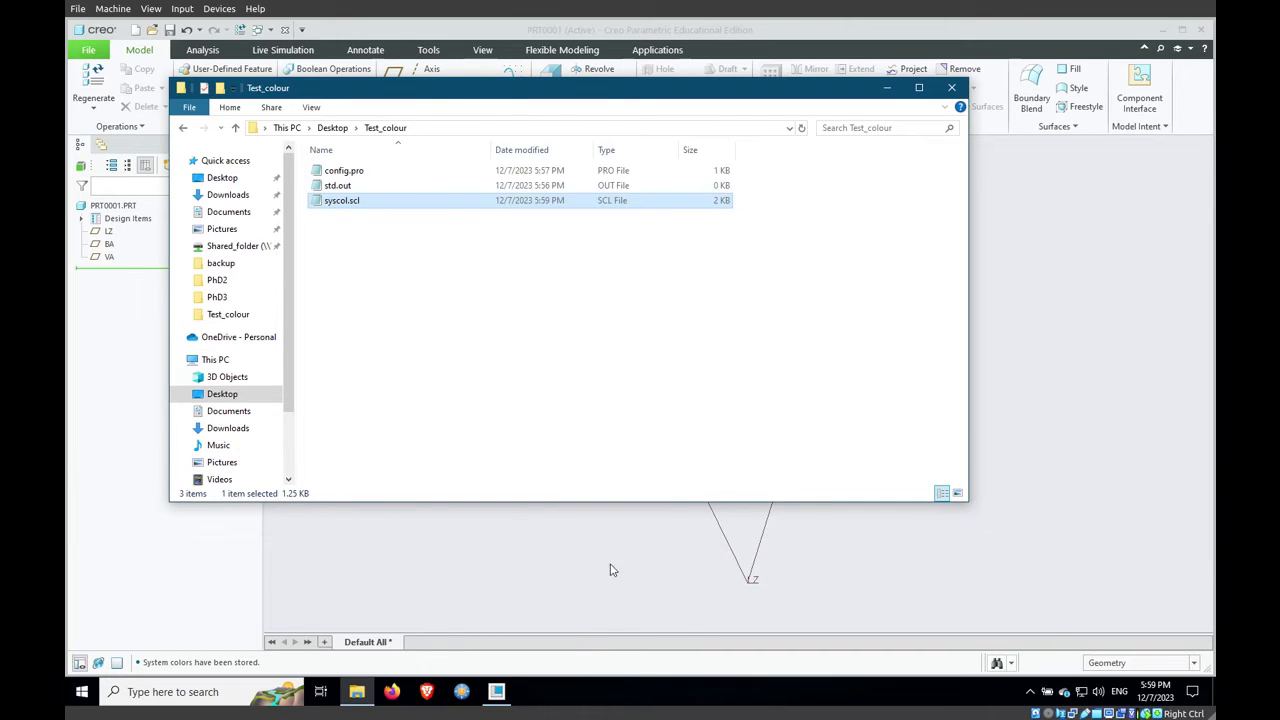
{"action": "left_click", "coordinate": [558, 551]}
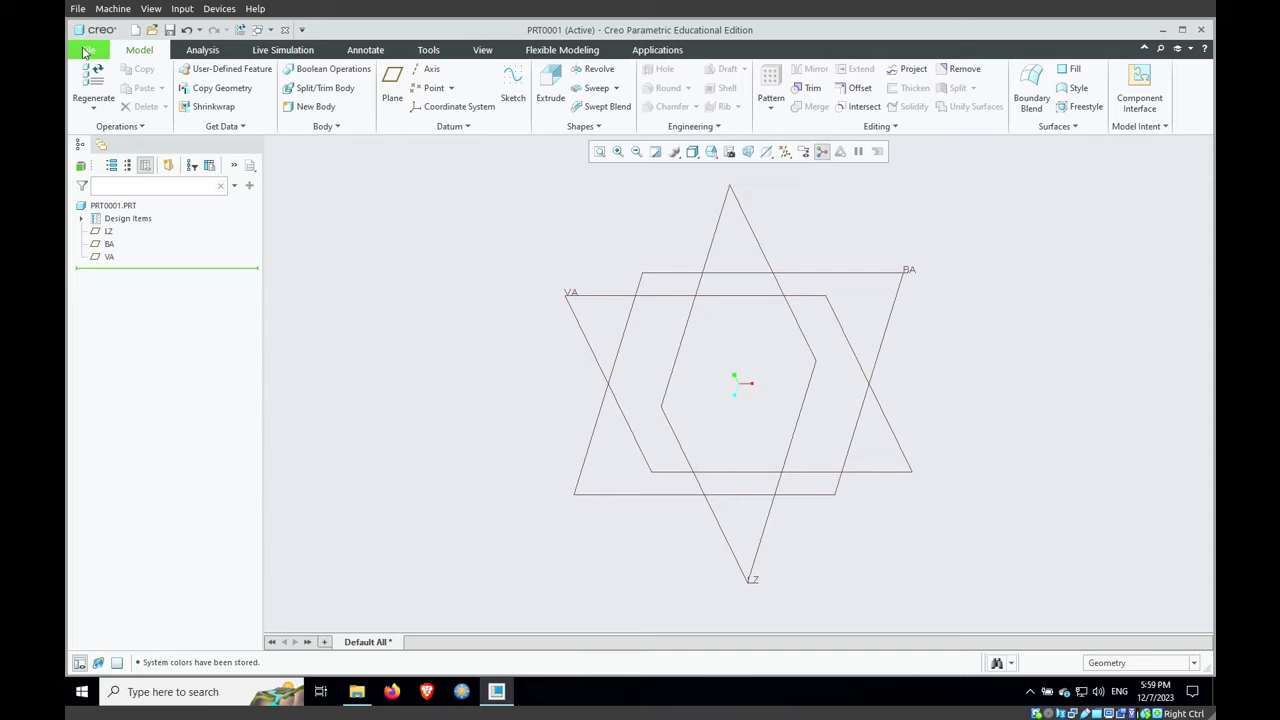
Exit Creo, confirming the exit and answering the store-part prompt
{"action": "left_click", "coordinate": [86, 51]}
{"action": "left_click", "coordinate": [97, 398]}
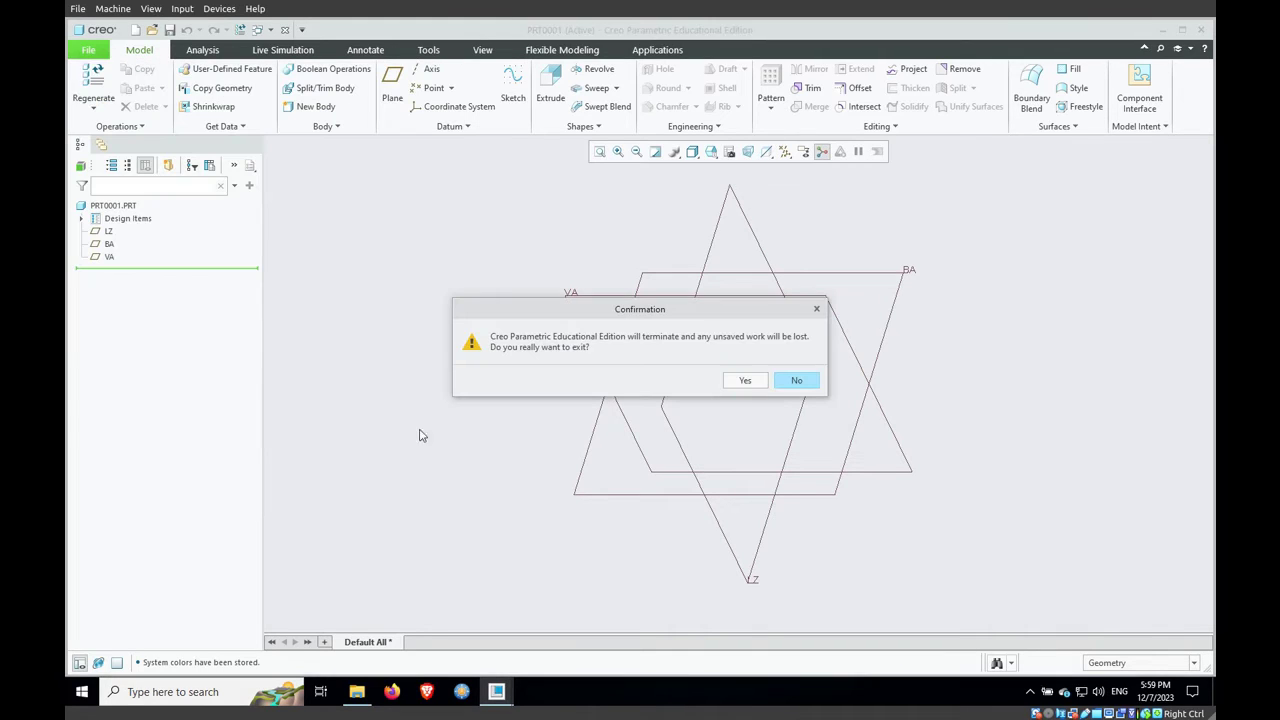
{"action": "left_click", "coordinate": [742, 382]}
{"action": "type", "text": "q"}
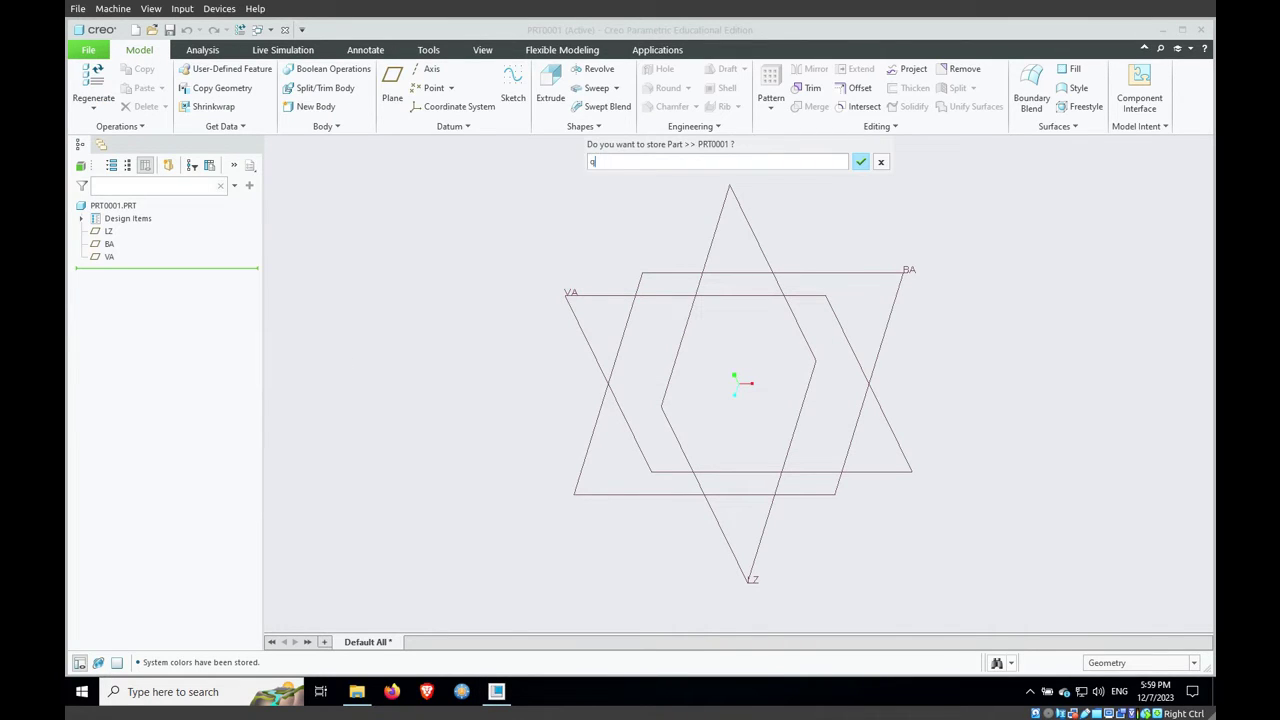
{"action": "key", "text": "Return"}
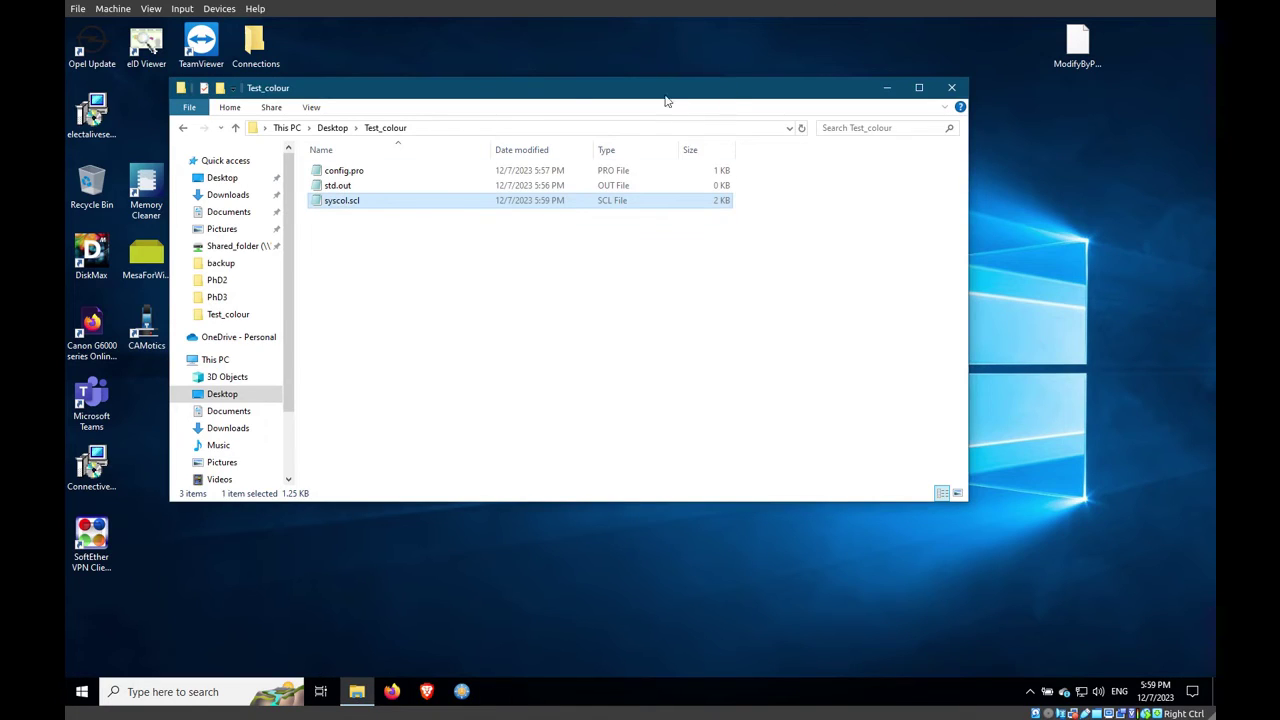
Relaunch Creo 10.0.2.0 from the Test_colour folder on the desktop and dismiss the console
{"action": "left_click", "coordinate": [888, 88]}
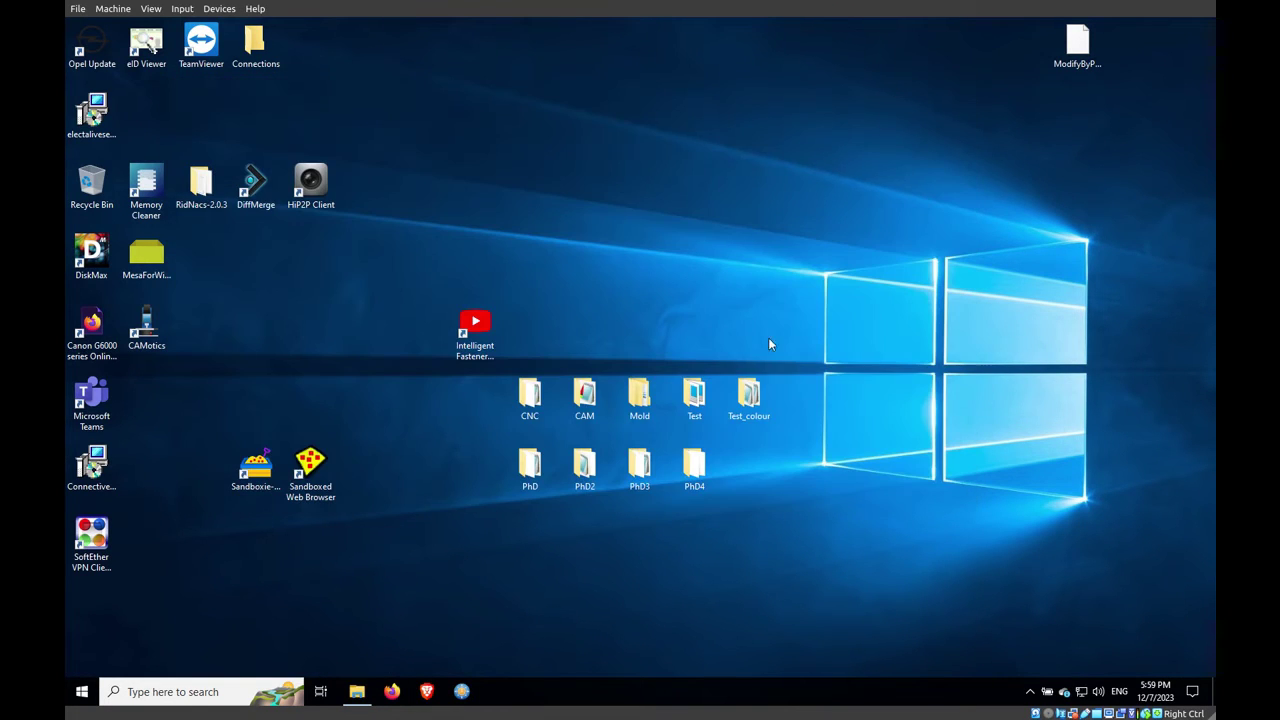
{"action": "right_click", "coordinate": [756, 392]}
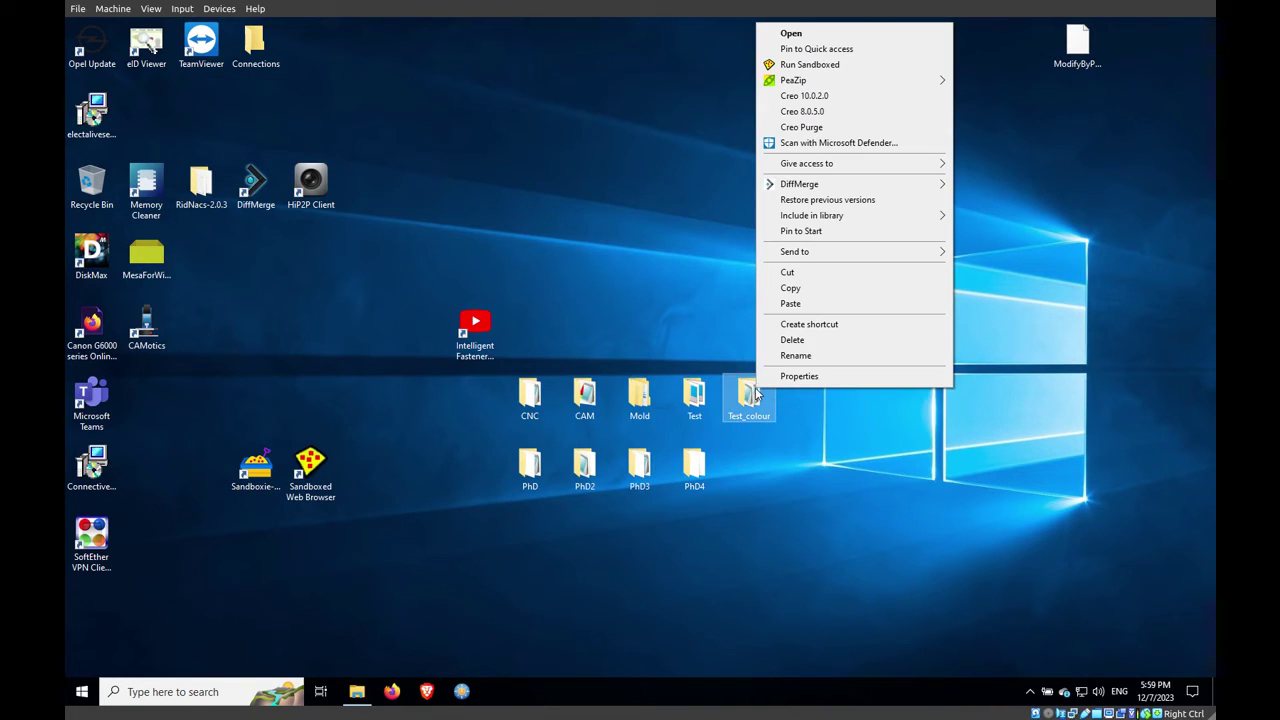
{"action": "left_click", "coordinate": [818, 96]}
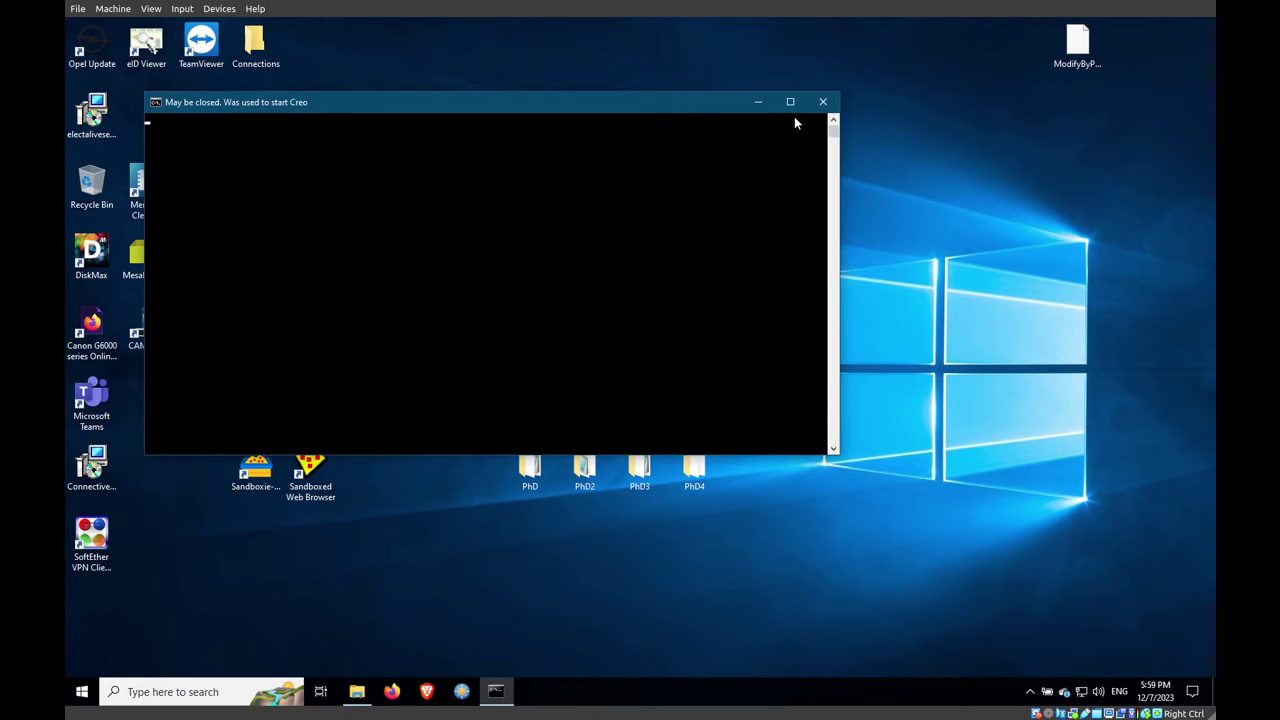
{"action": "left_click", "coordinate": [823, 101]}
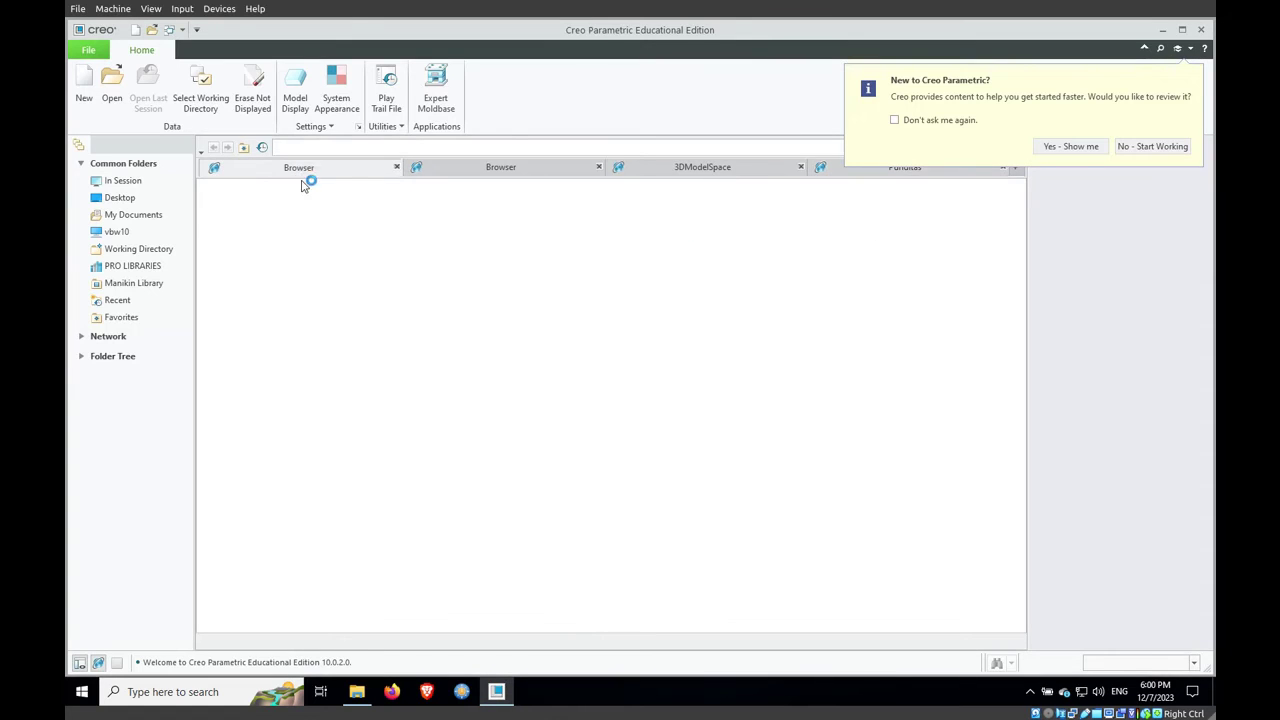
Create new part PRT0001 from the default template and show its datum planes in a standard saved orientation
{"action": "left_click", "coordinate": [84, 82]}
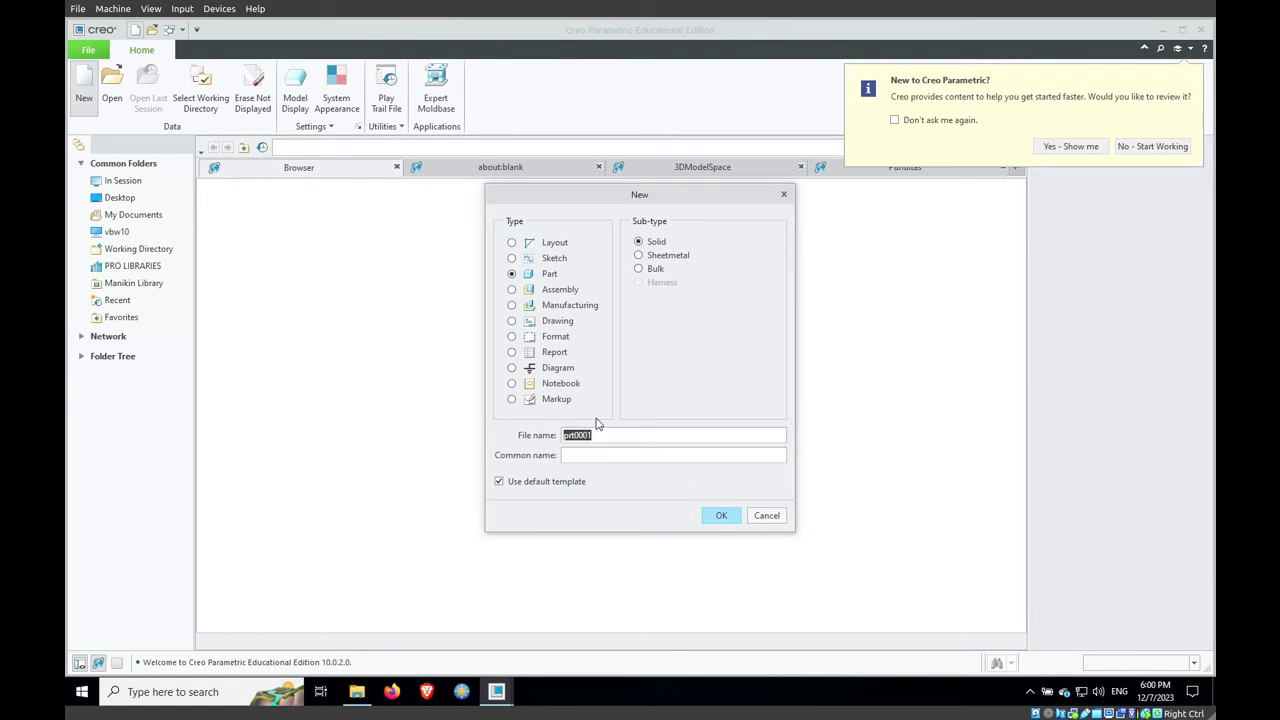
{"action": "left_click", "coordinate": [721, 516]}
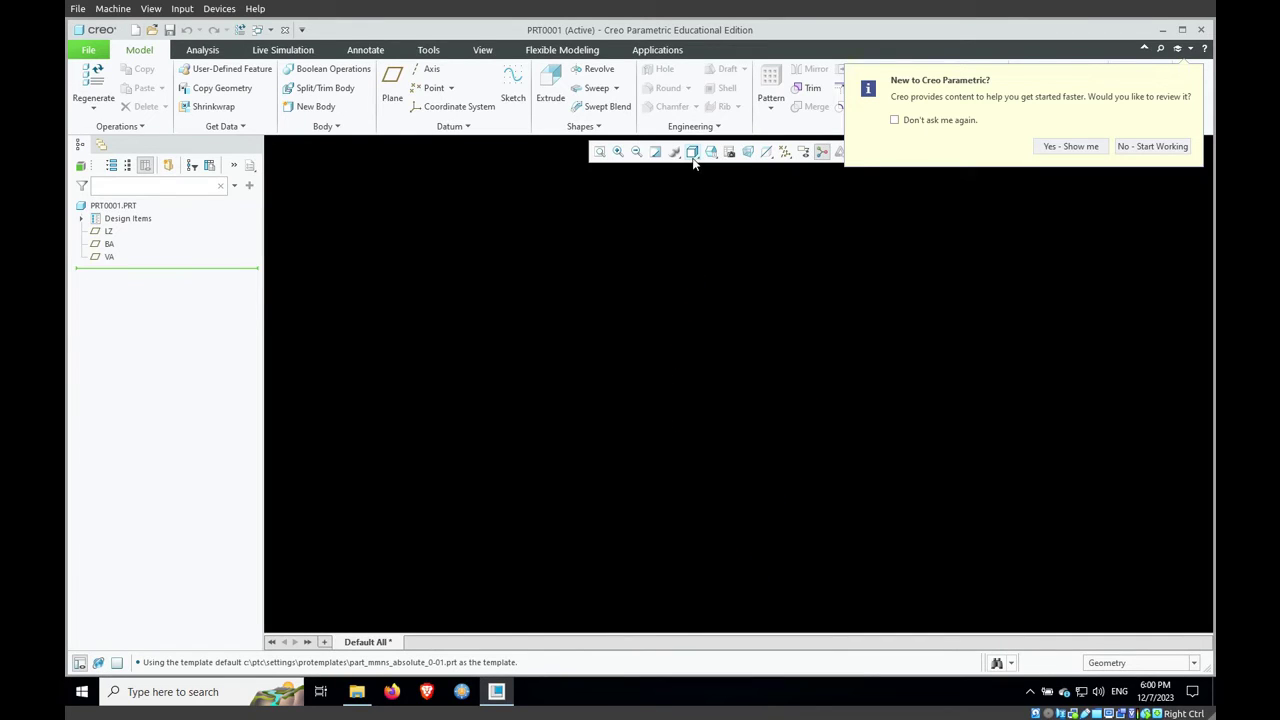
{"action": "left_click", "coordinate": [692, 152]}
{"action": "left_click", "coordinate": [711, 151]}
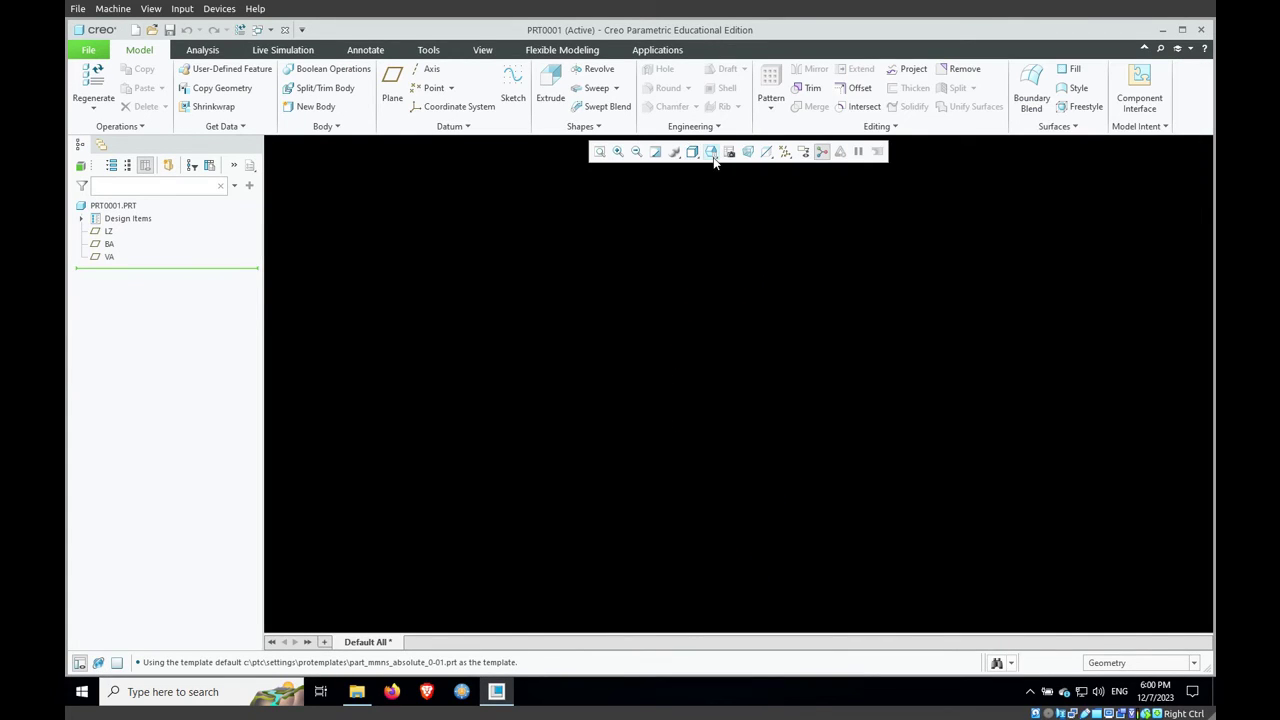
{"action": "left_click", "coordinate": [711, 151]}
{"action": "left_click", "coordinate": [729, 244]}
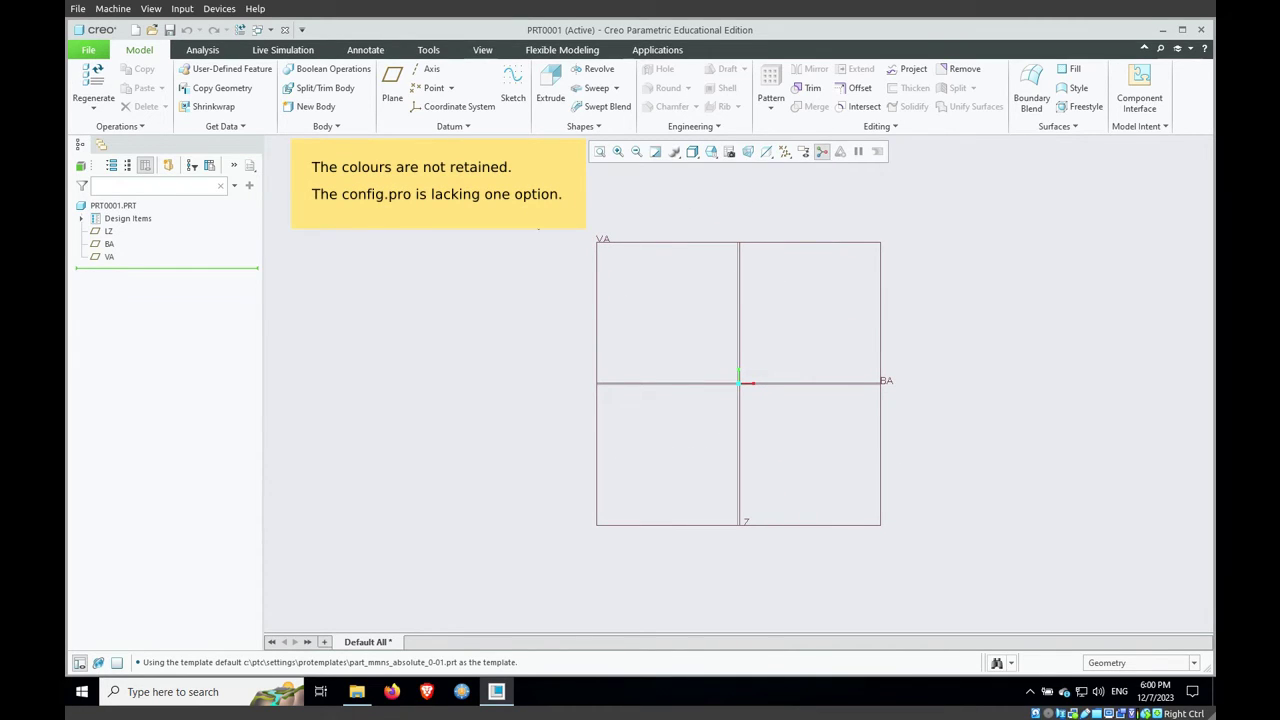
{"action": "left_click", "coordinate": [88, 50]}
{"action": "mouse_move", "coordinate": [113, 368]}
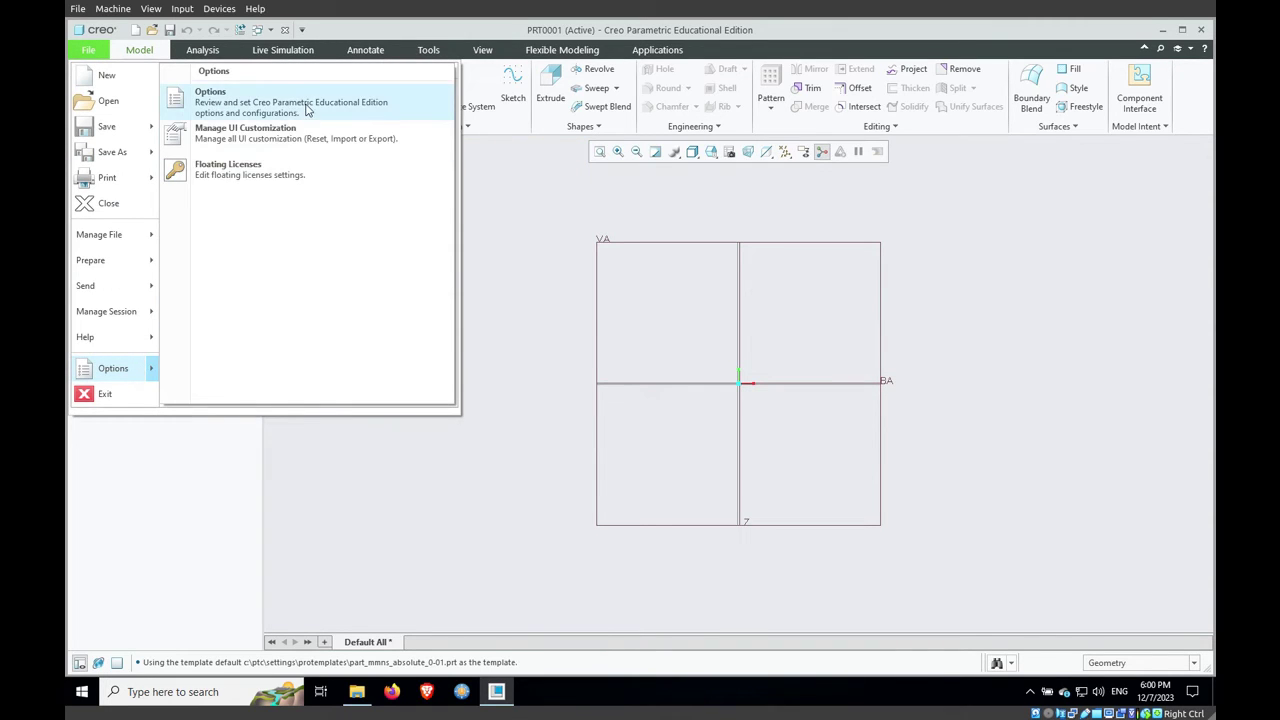
In the Configuration Editor, search 'co' including descriptions and widen the results to find colour options
{"action": "left_click", "coordinate": [305, 110]}
{"action": "left_click", "coordinate": [323, 487]}
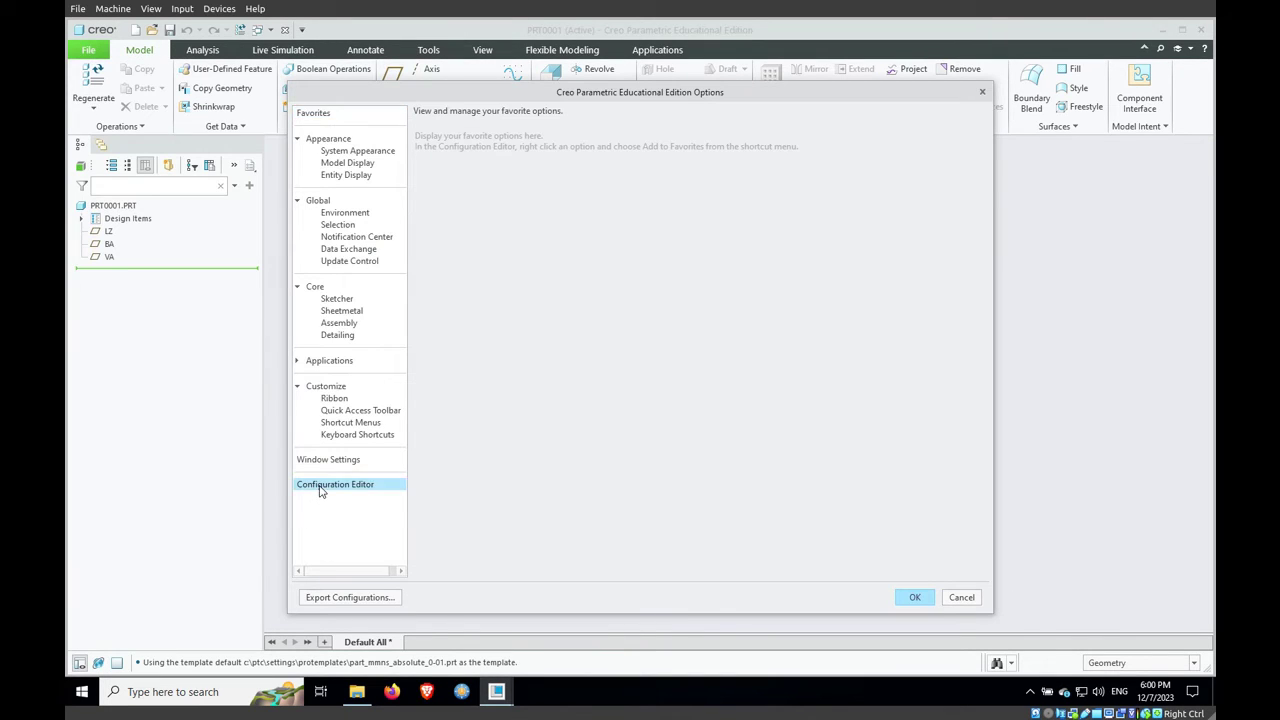
{"action": "left_click", "coordinate": [474, 571]}
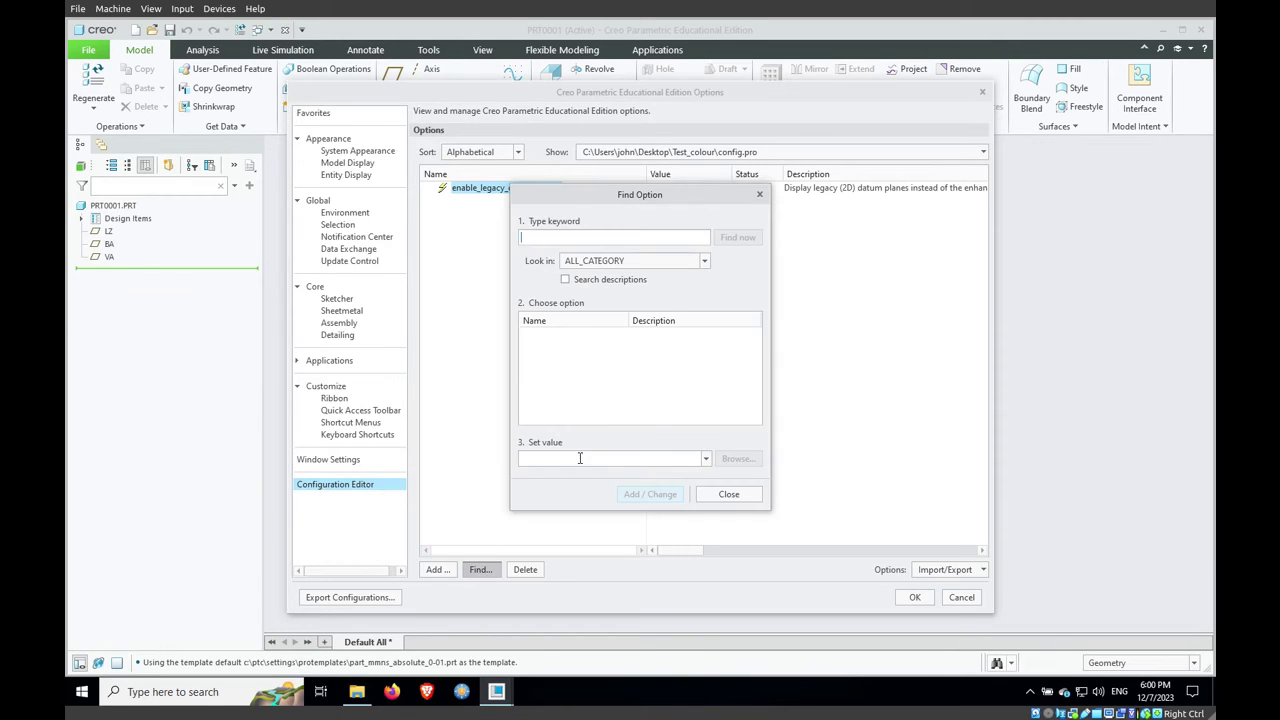
{"action": "type", "text": "color"}
{"action": "left_click", "coordinate": [585, 282]}
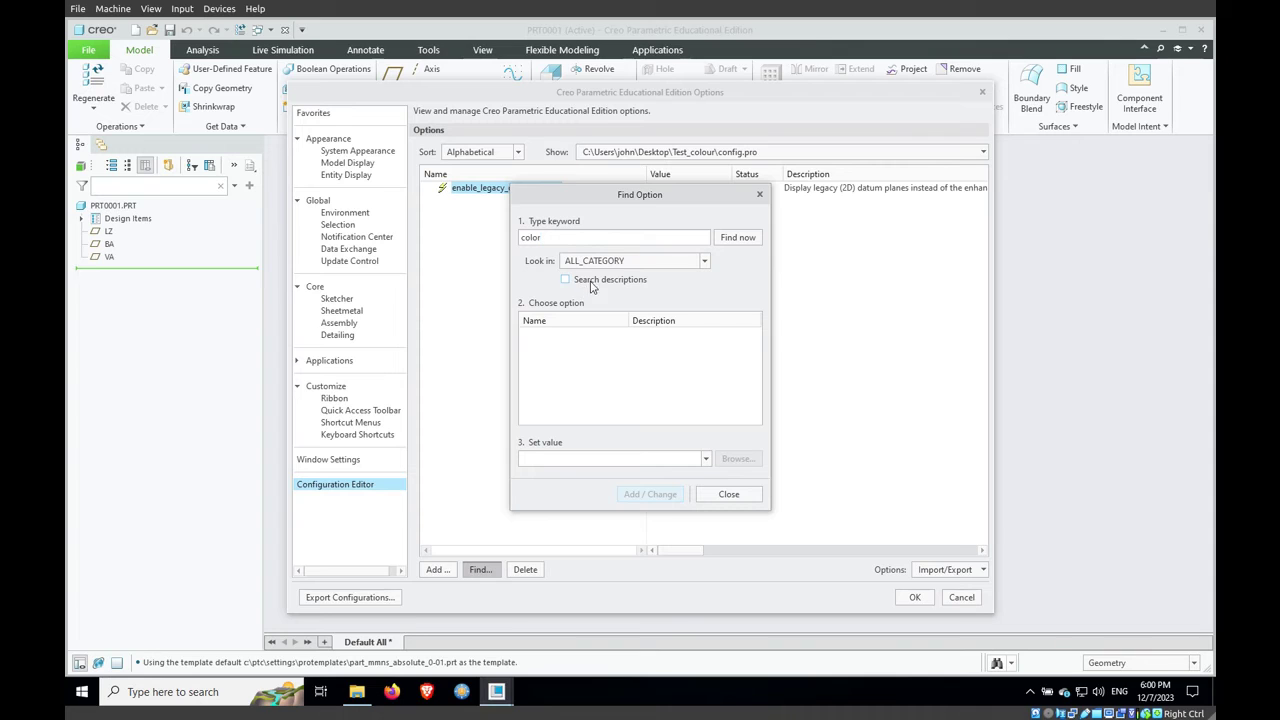
{"action": "left_click", "coordinate": [738, 240]}
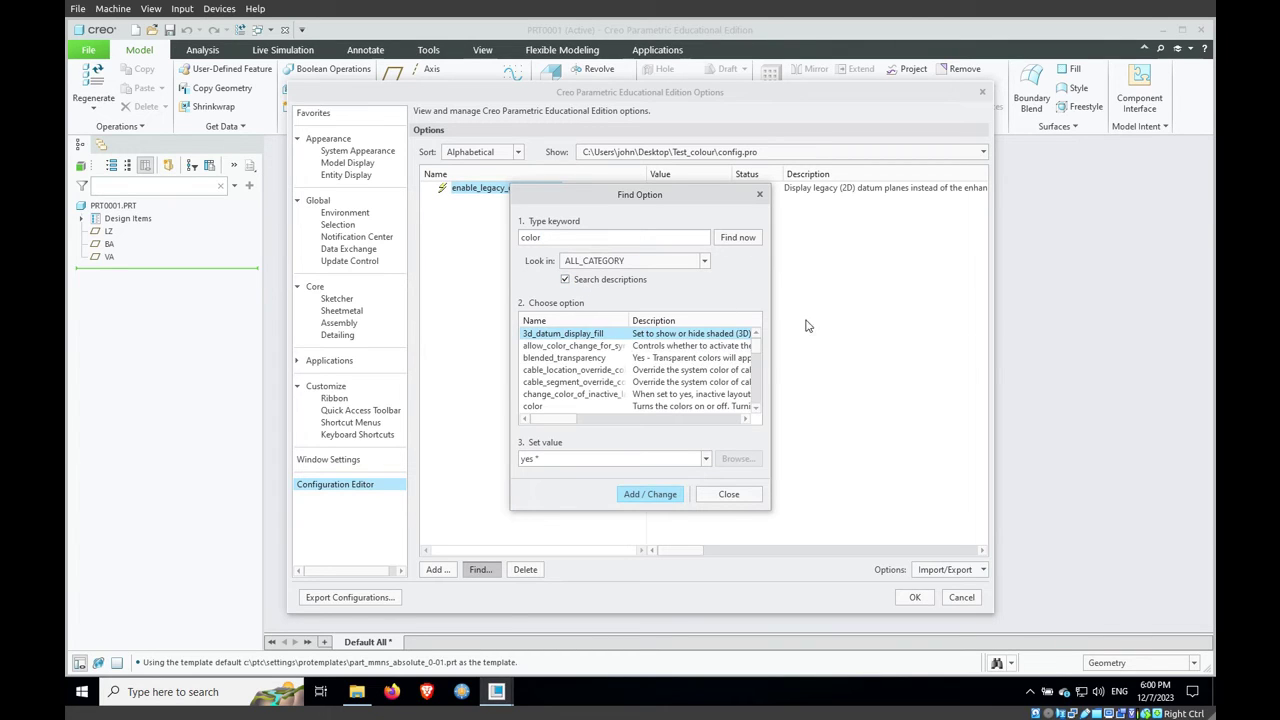
{"action": "left_click_drag", "start_coordinate": [770, 400], "coordinate": [1004, 400]}
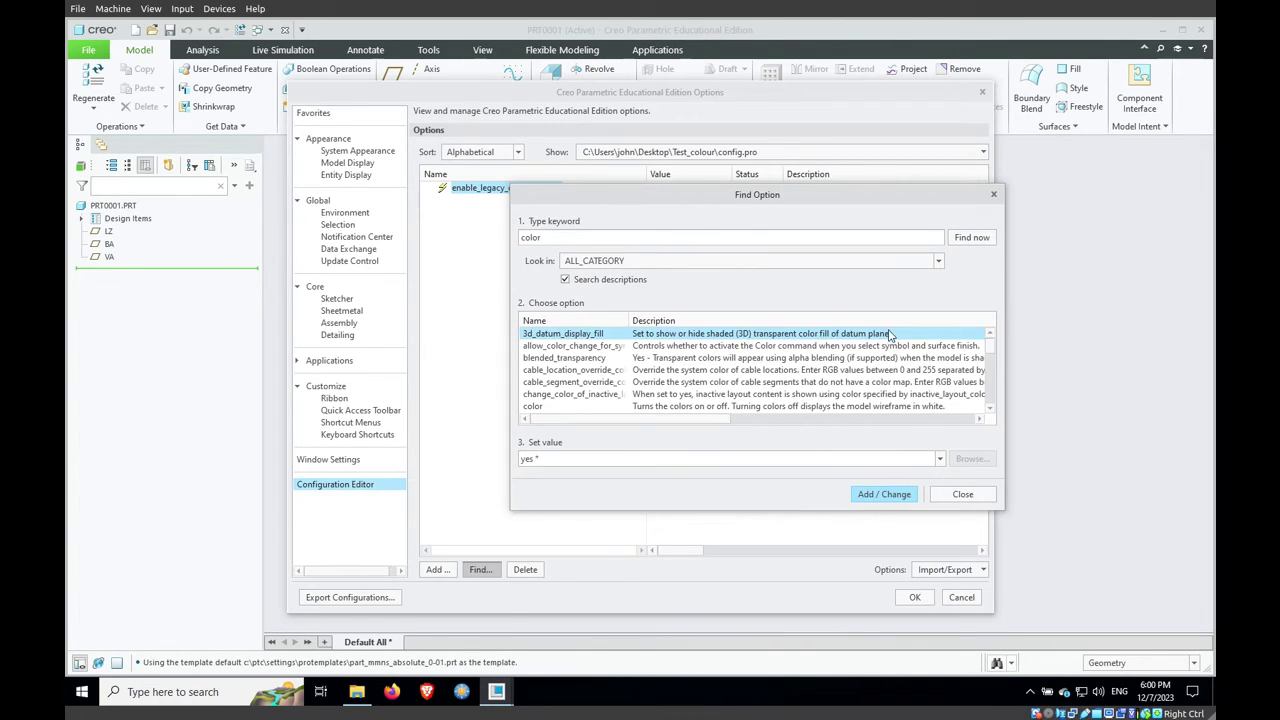
{"action": "left_click_drag", "start_coordinate": [626, 316], "coordinate": [662, 316]}
{"action": "left_click_drag", "start_coordinate": [990, 338], "coordinate": [995, 400]}
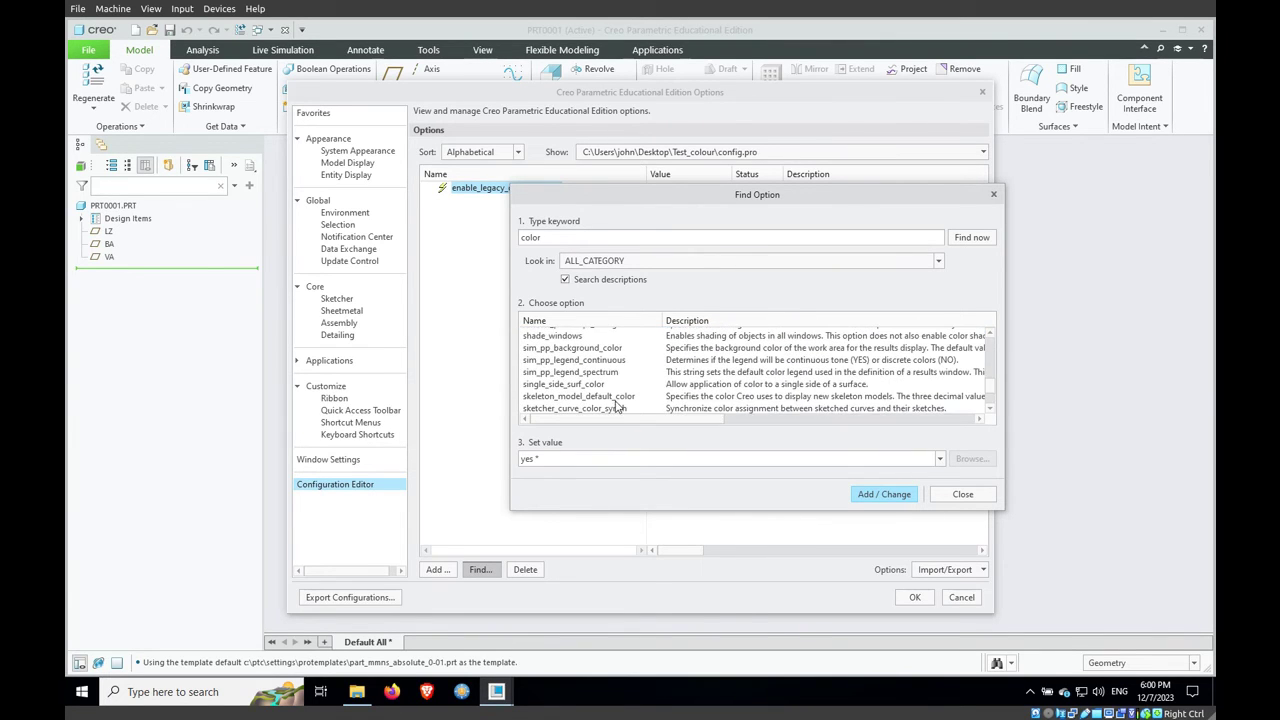
{"action": "scroll", "coordinate": [619, 407], "scroll_direction": "down", "scroll_amount": 1}
Set system_colors_file to syscol.scl from the Test_colour folder and add it to the configuration
{"action": "left_click", "coordinate": [565, 386]}
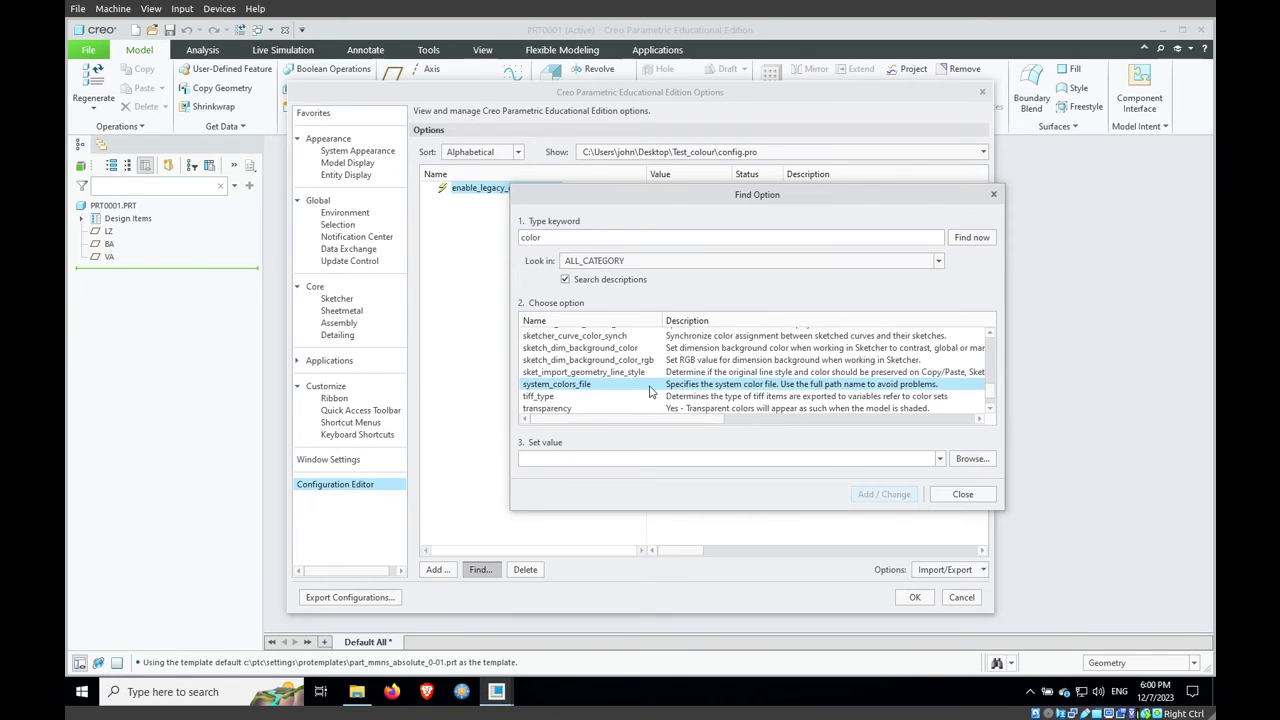
{"action": "left_click", "coordinate": [971, 459]}
{"action": "left_click", "coordinate": [535, 292]}
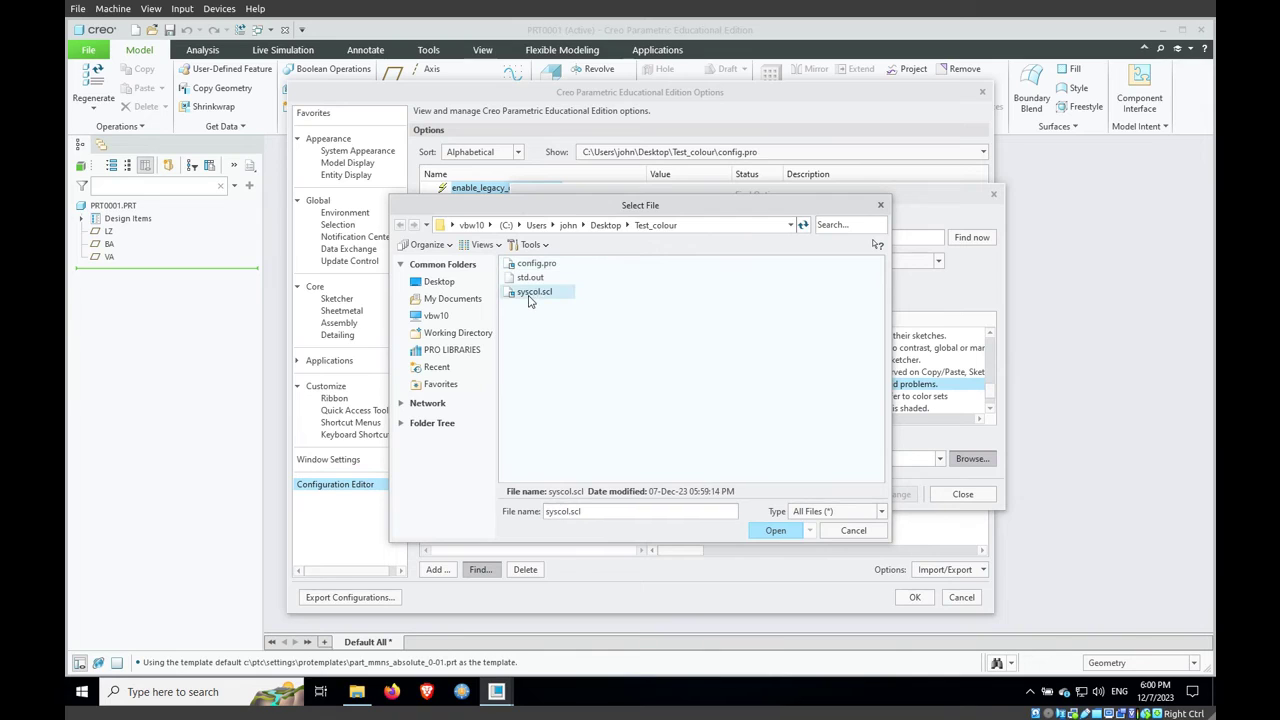
{"action": "left_click", "coordinate": [775, 530]}
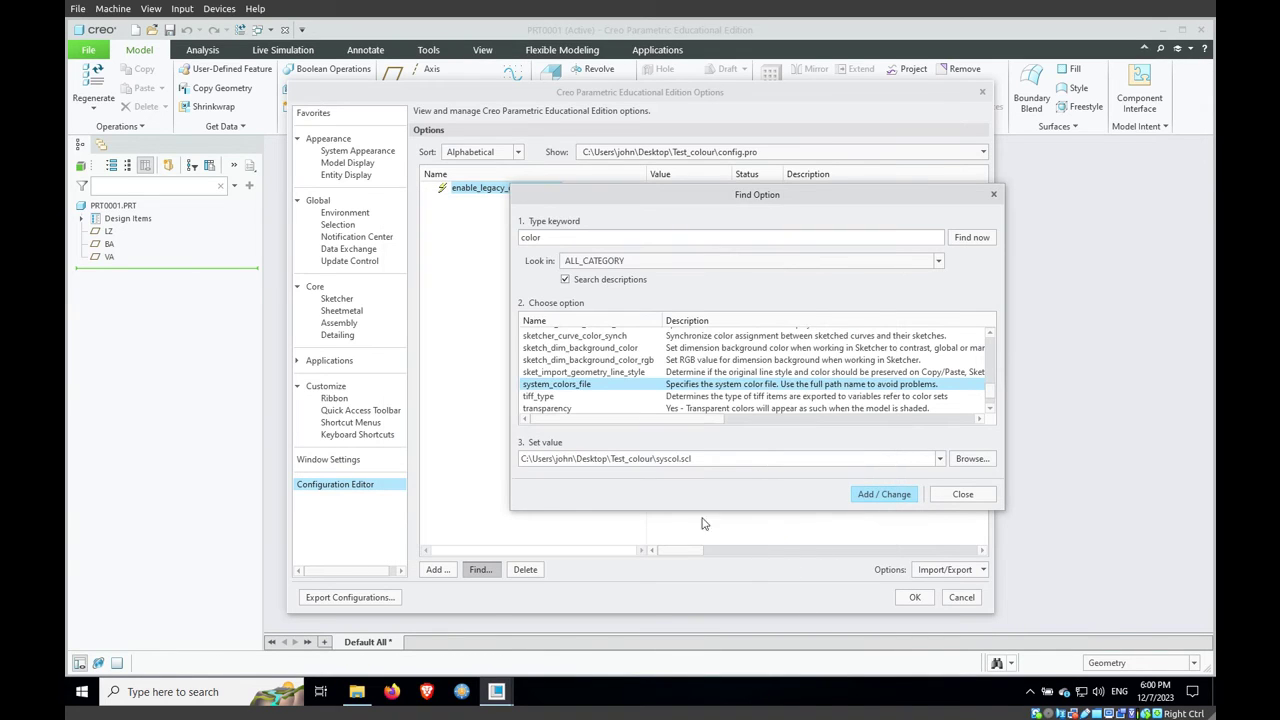
{"action": "left_click", "coordinate": [885, 496]}
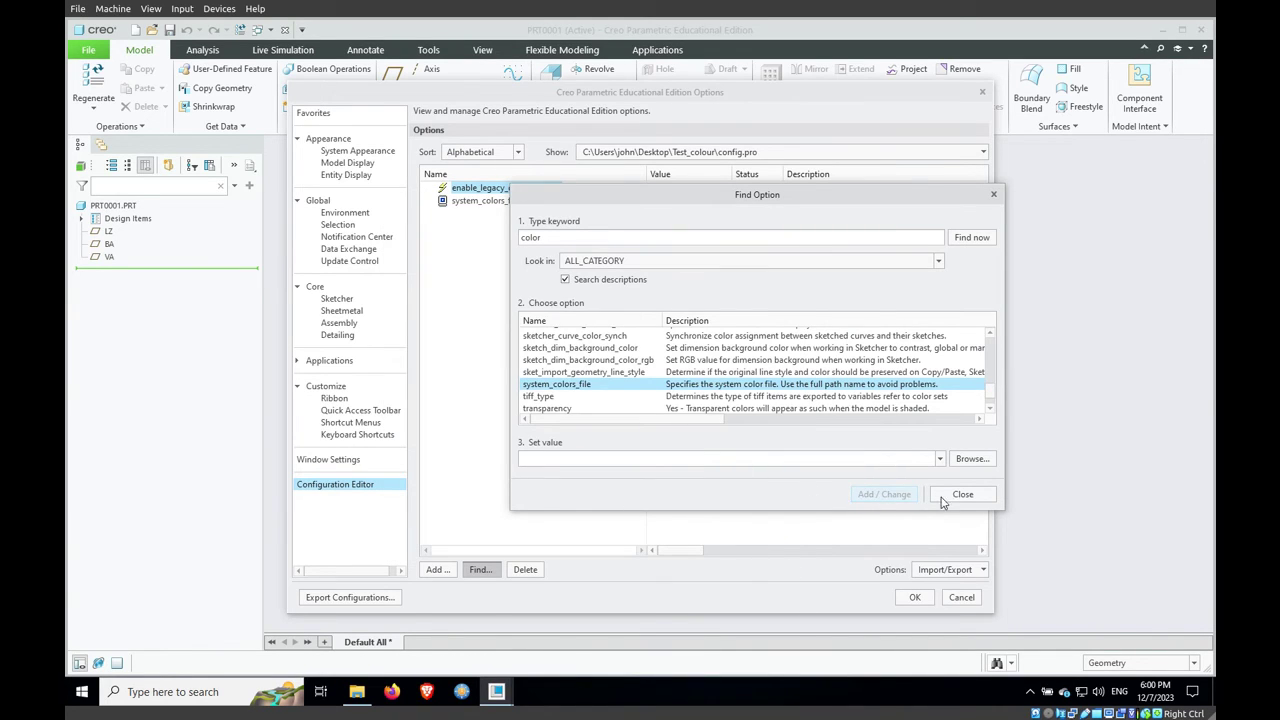
{"action": "left_click", "coordinate": [945, 500]}
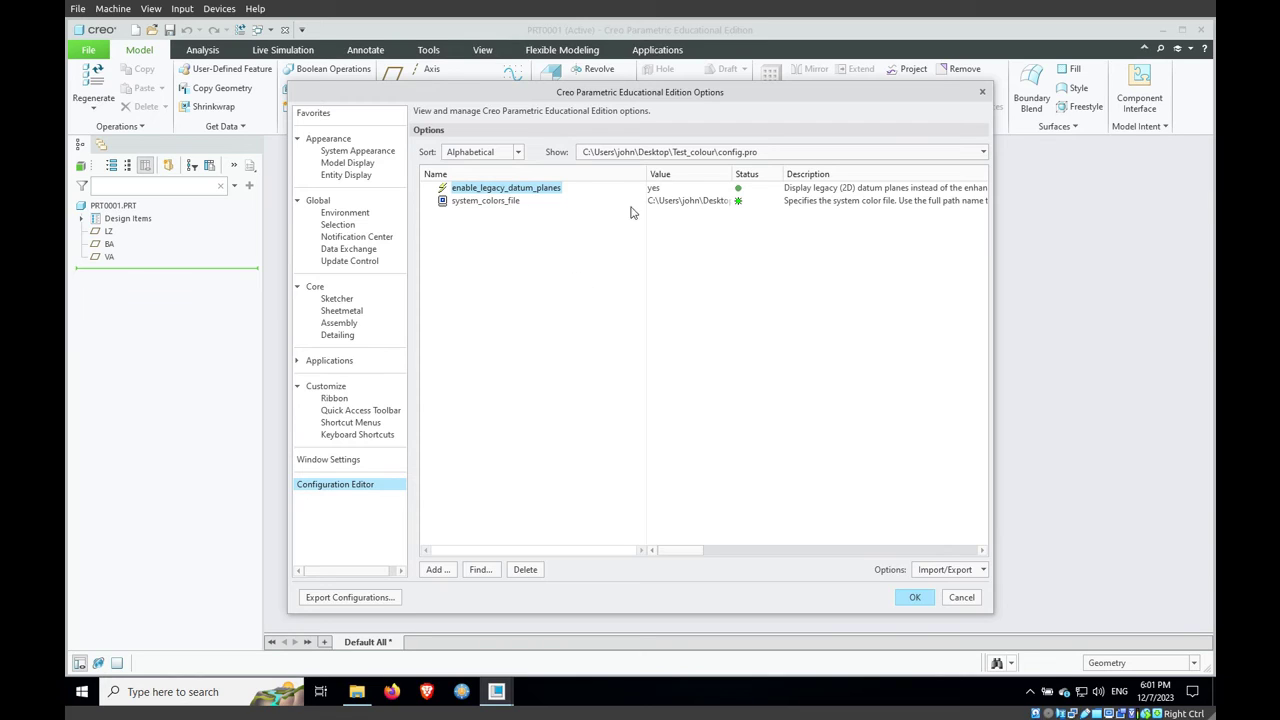
Apply the options and save them, overwriting config.pro
{"action": "left_click", "coordinate": [913, 597]}
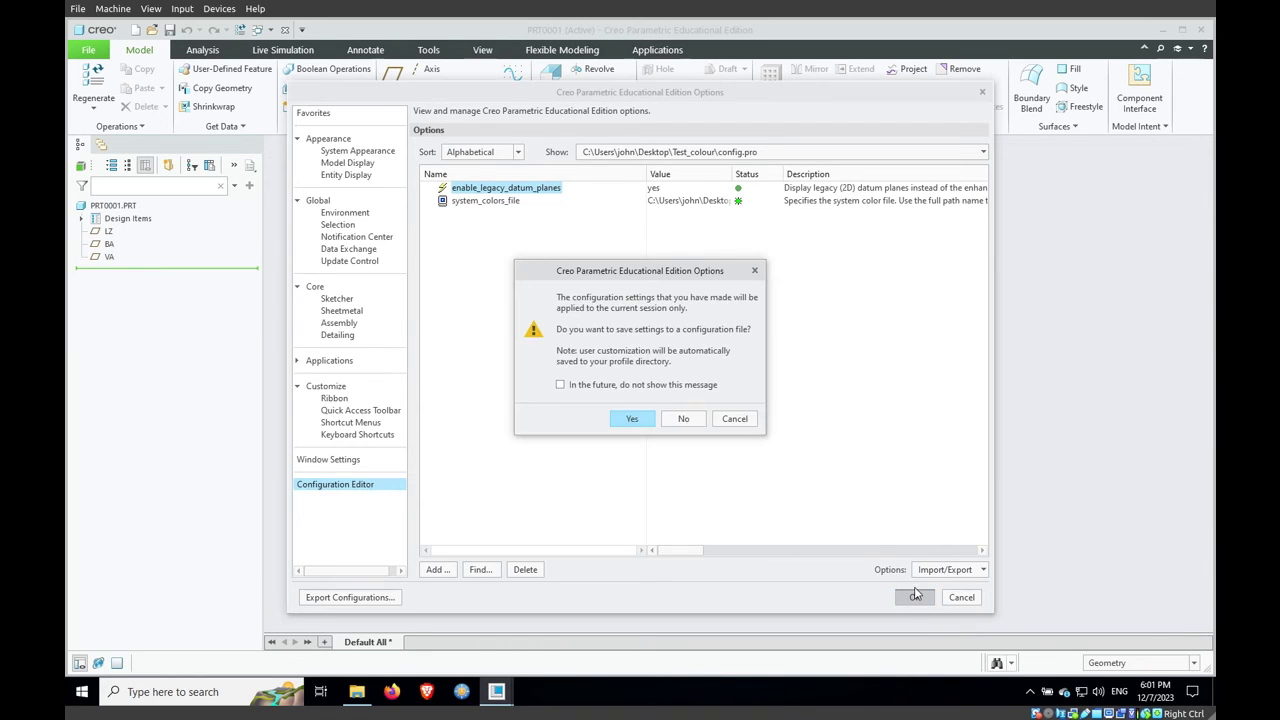
{"action": "left_click", "coordinate": [627, 420]}
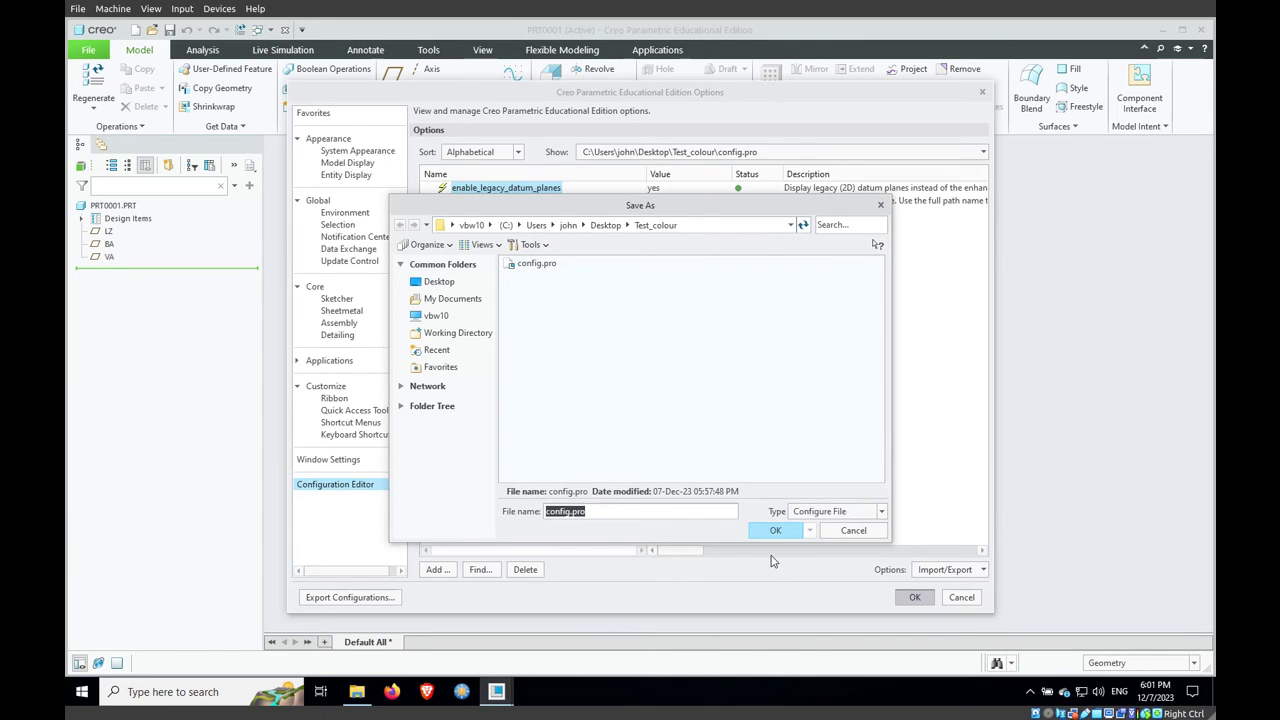
{"action": "left_click", "coordinate": [775, 530]}
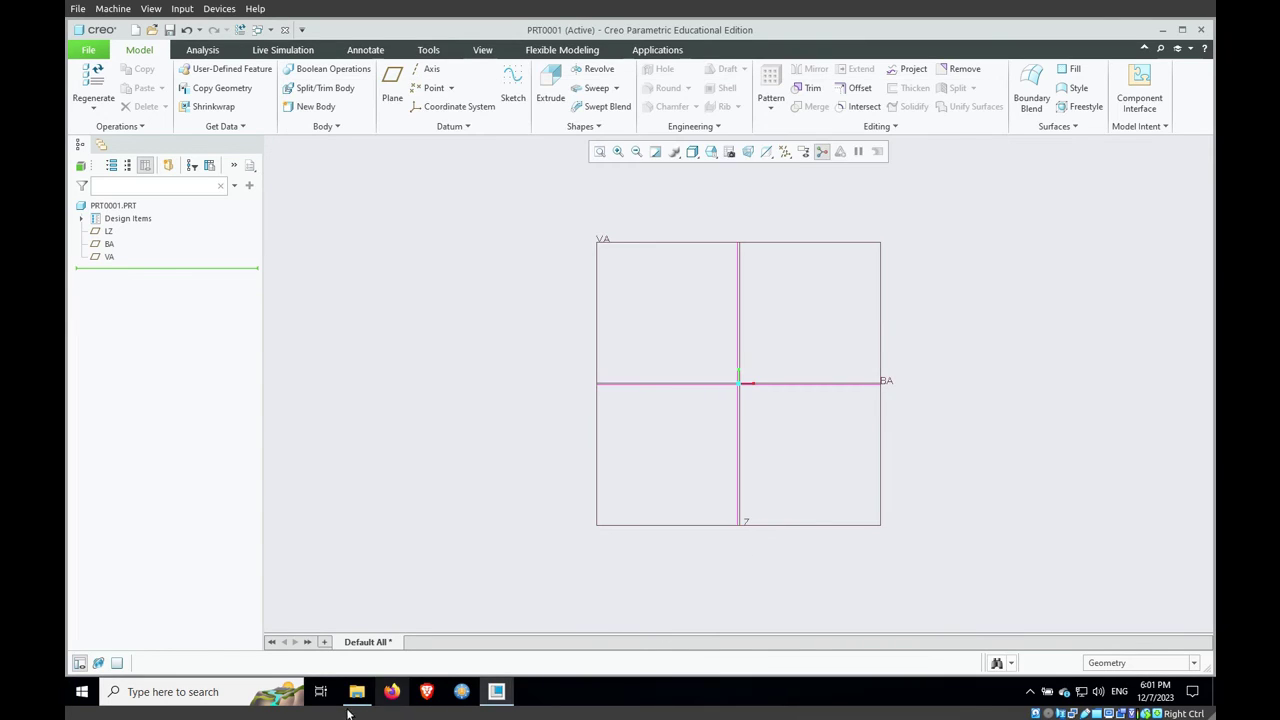
{"action": "left_click", "coordinate": [356, 691]}
{"action": "left_click", "coordinate": [344, 172]}
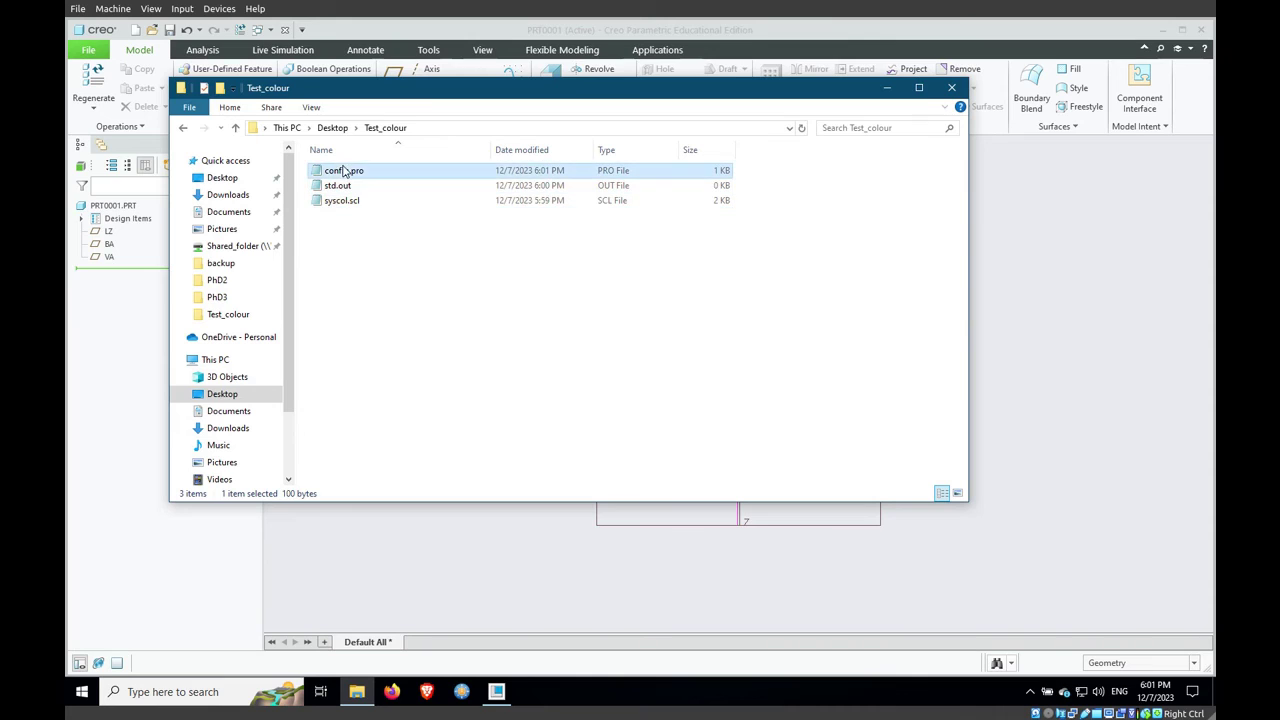
{"action": "right_click", "coordinate": [344, 172]}
{"action": "left_click", "coordinate": [386, 197]}
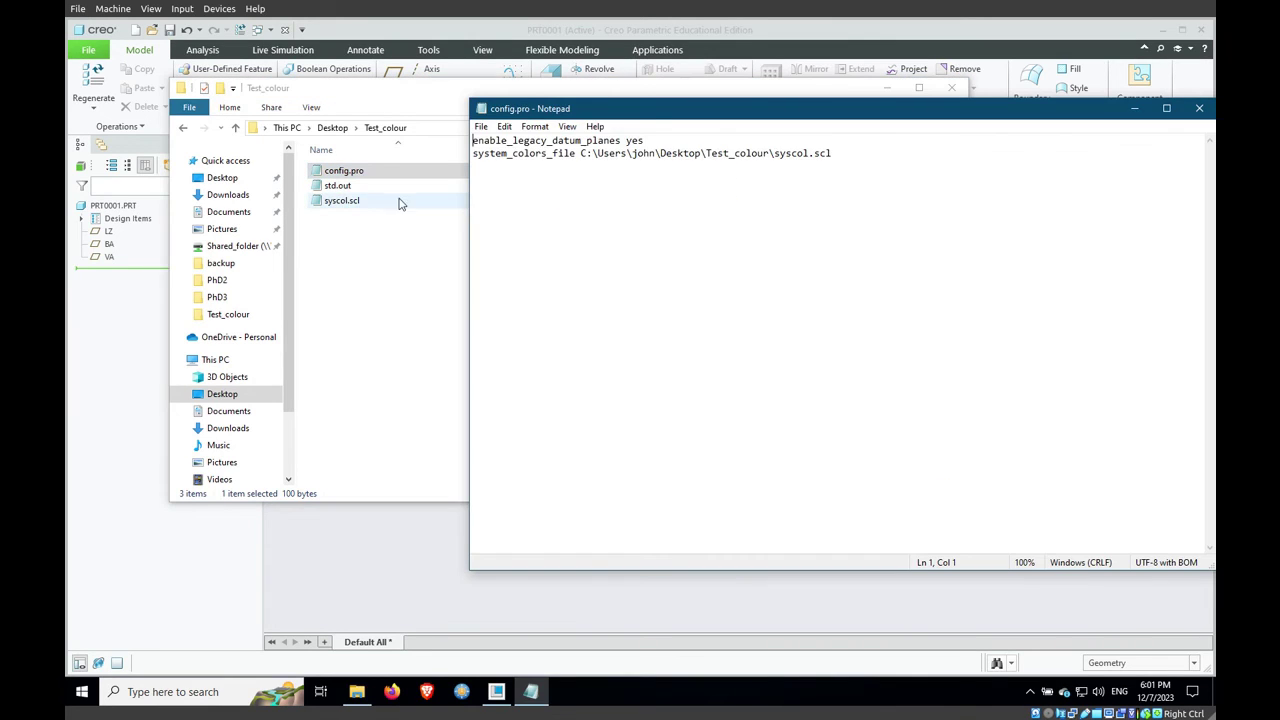
{"action": "left_click", "coordinate": [1199, 108]}
{"action": "left_click", "coordinate": [1078, 246]}
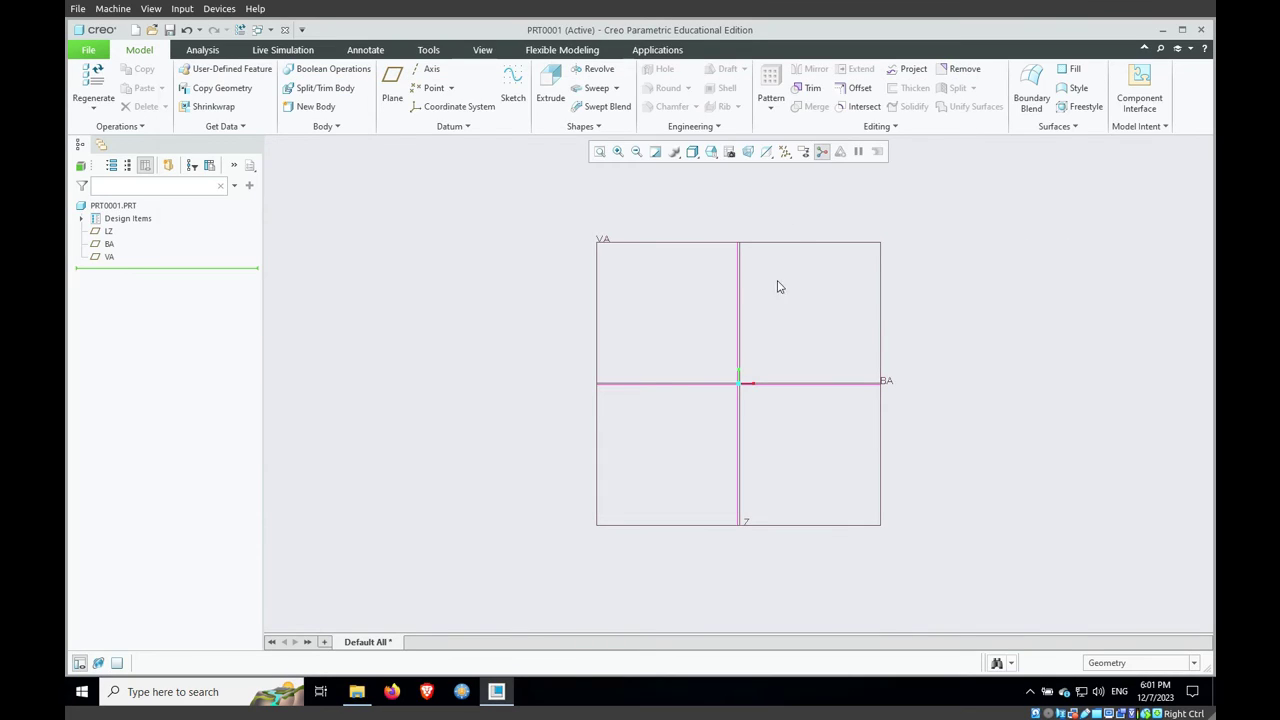
Exit Creo Parametric, confirming the quit and answering the store-part prompt
{"action": "left_click", "coordinate": [95, 52]}
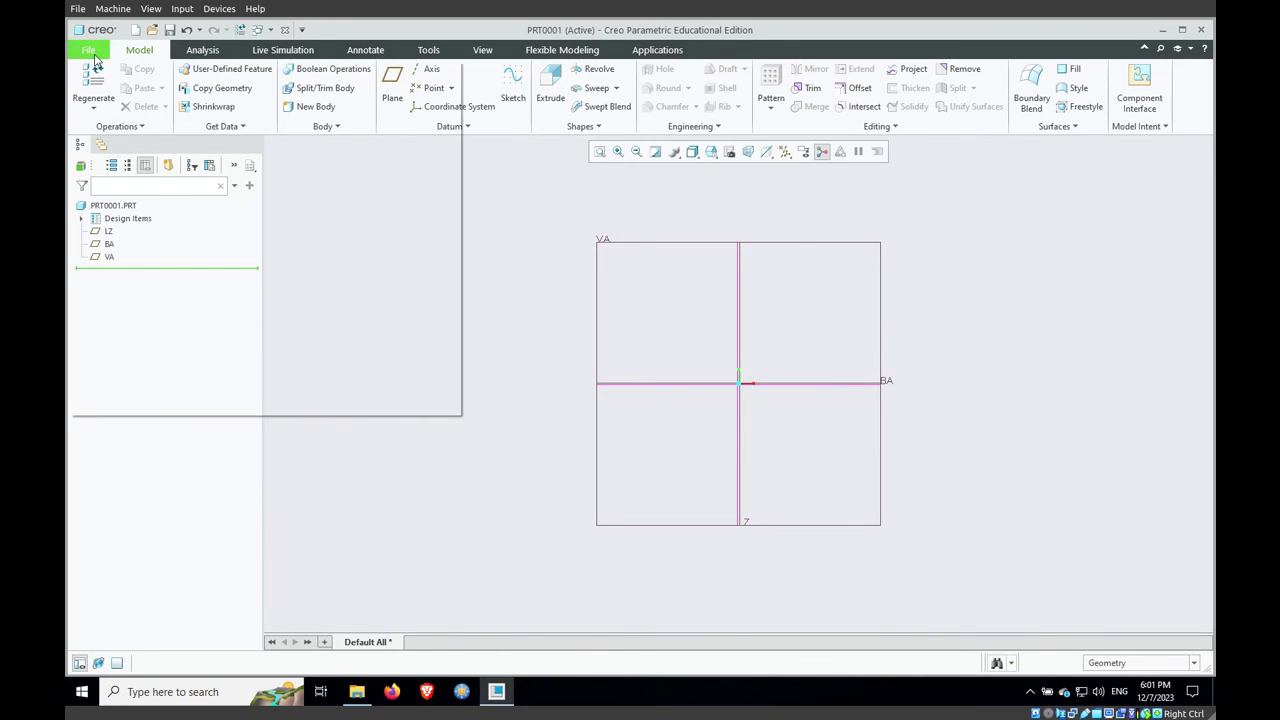
{"action": "left_click", "coordinate": [108, 402]}
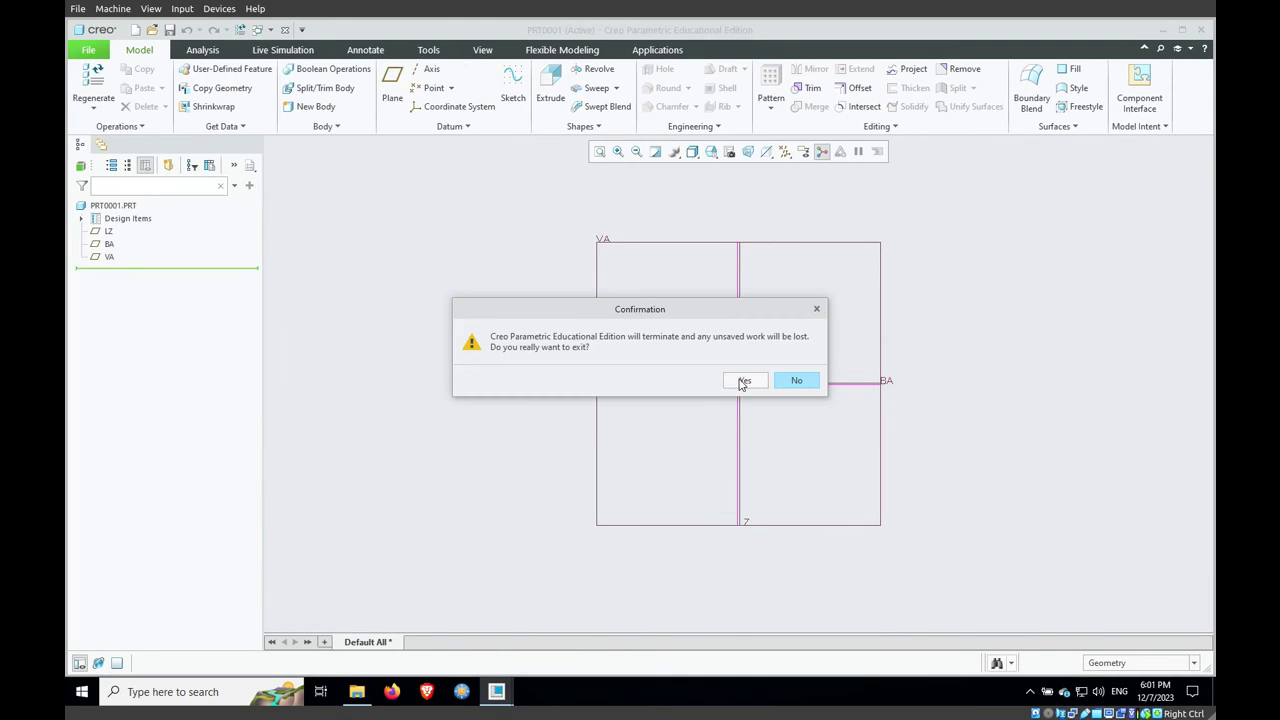
{"action": "left_click", "coordinate": [744, 381]}
{"action": "key", "text": "Return"}
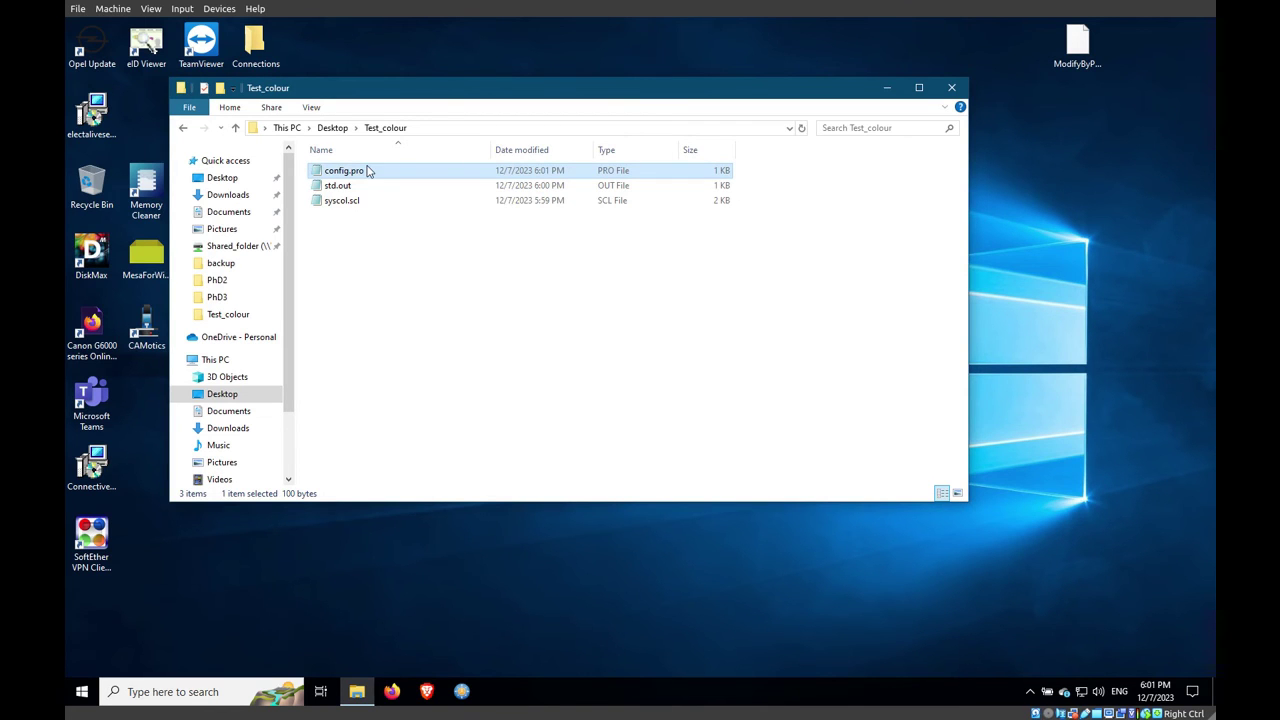
Relaunch Creo Parametric from the Test_colour folder and close the launcher console
{"action": "left_click", "coordinate": [886, 88]}
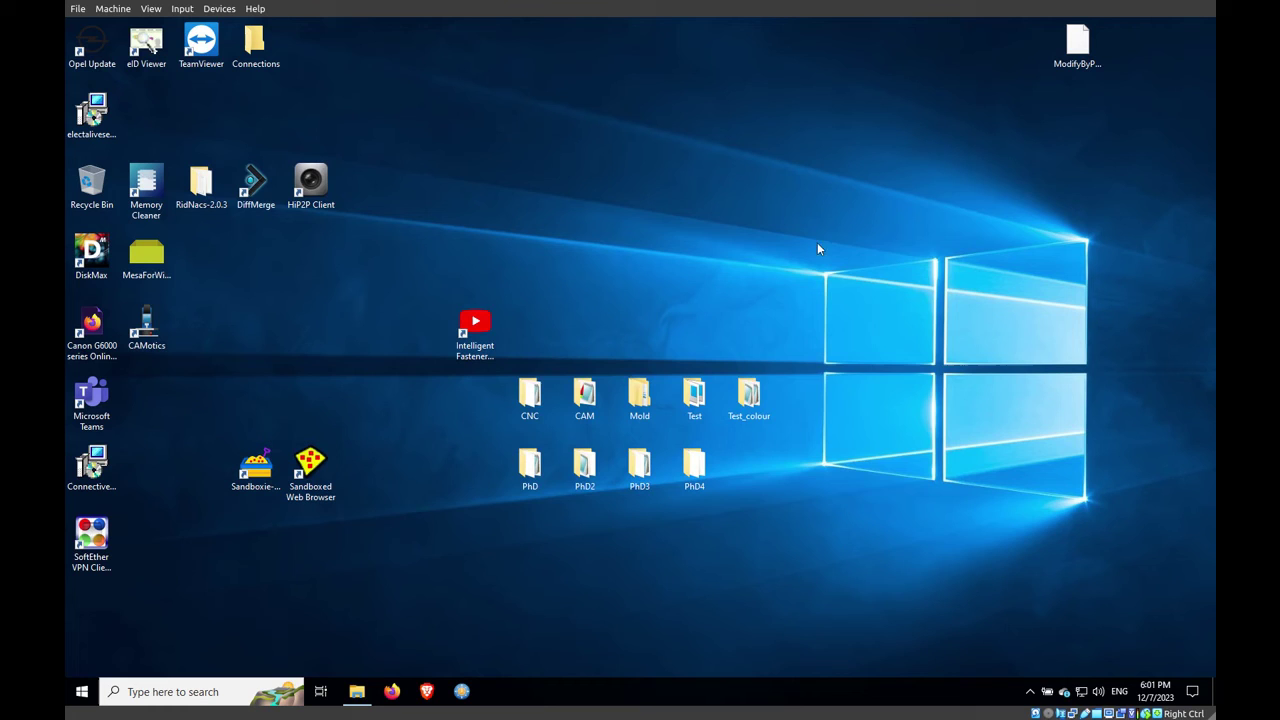
{"action": "right_click", "coordinate": [748, 384]}
{"action": "left_click", "coordinate": [796, 383]}
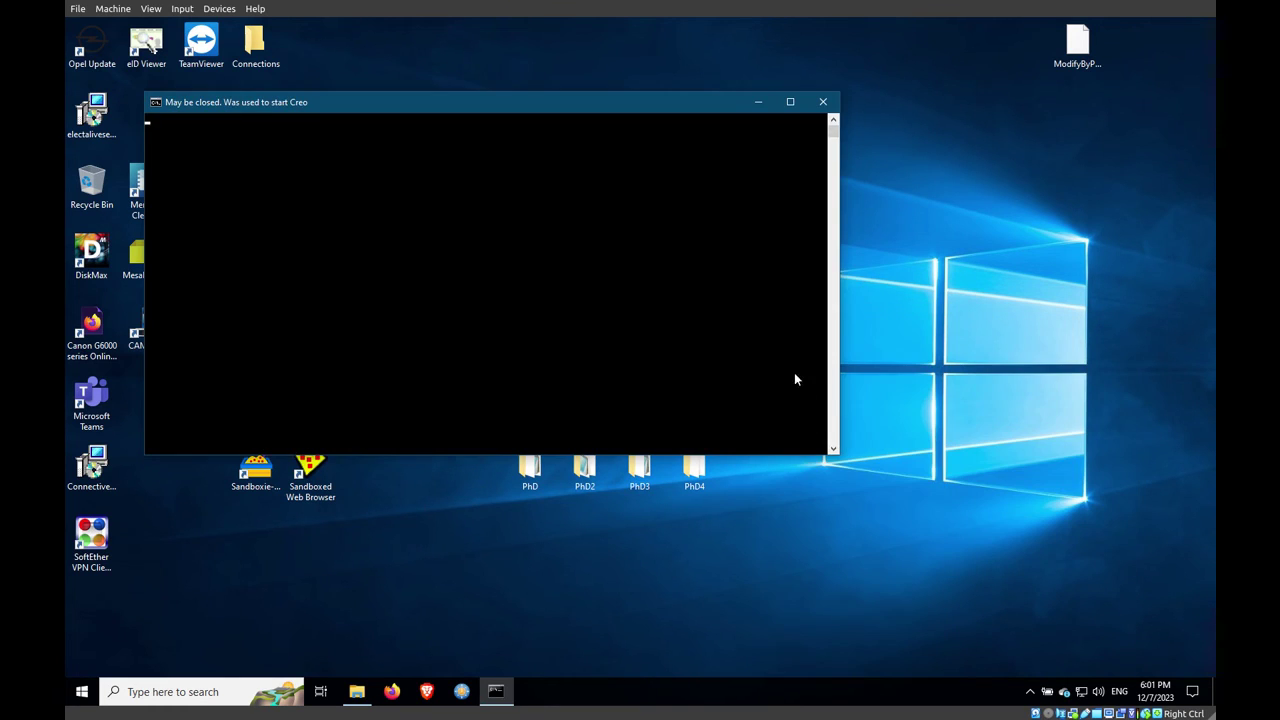
{"action": "left_click", "coordinate": [824, 104]}
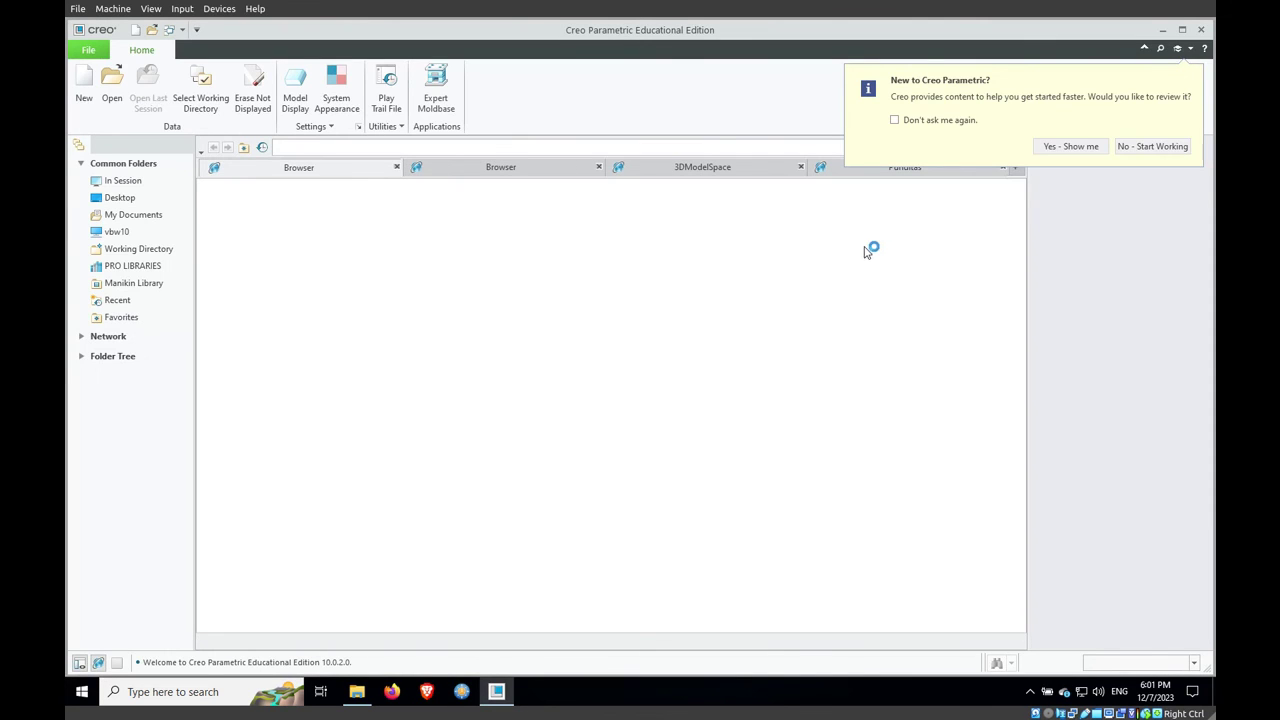
Create default part PRT0001 and view datum planes LZ, BA and VA in a standard orientation
{"action": "left_click", "coordinate": [84, 82]}
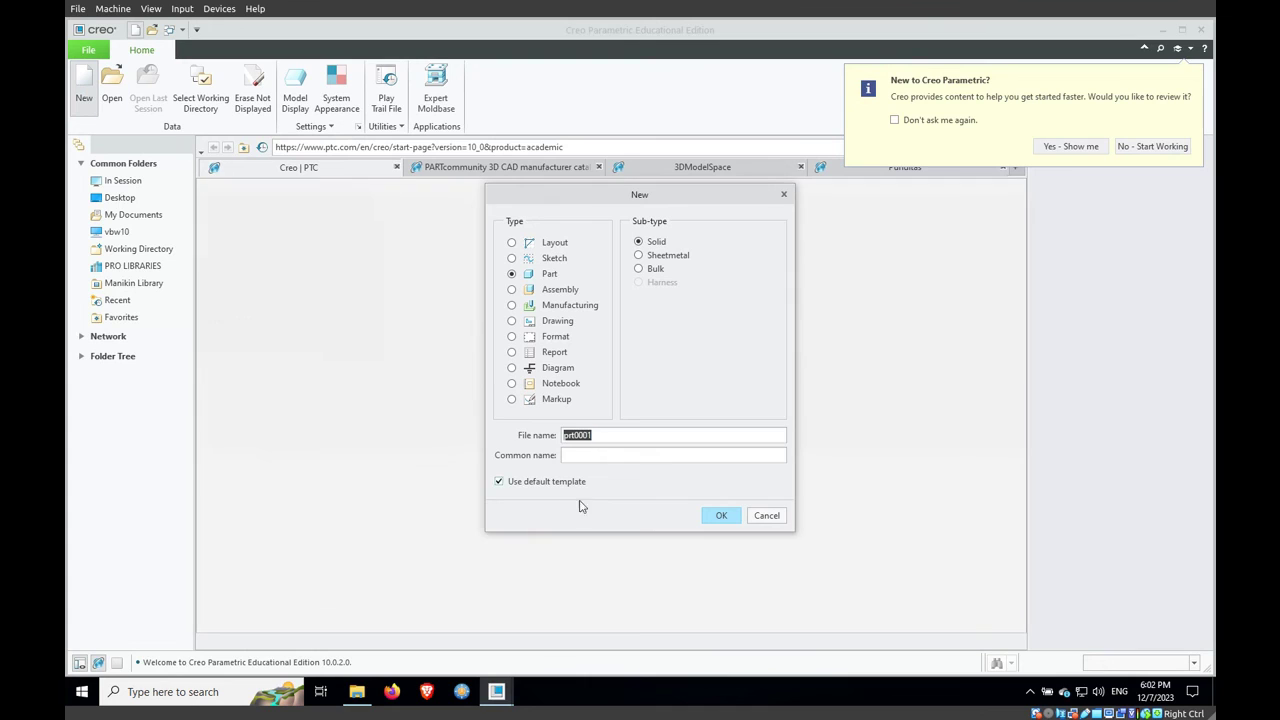
{"action": "left_click", "coordinate": [726, 515]}
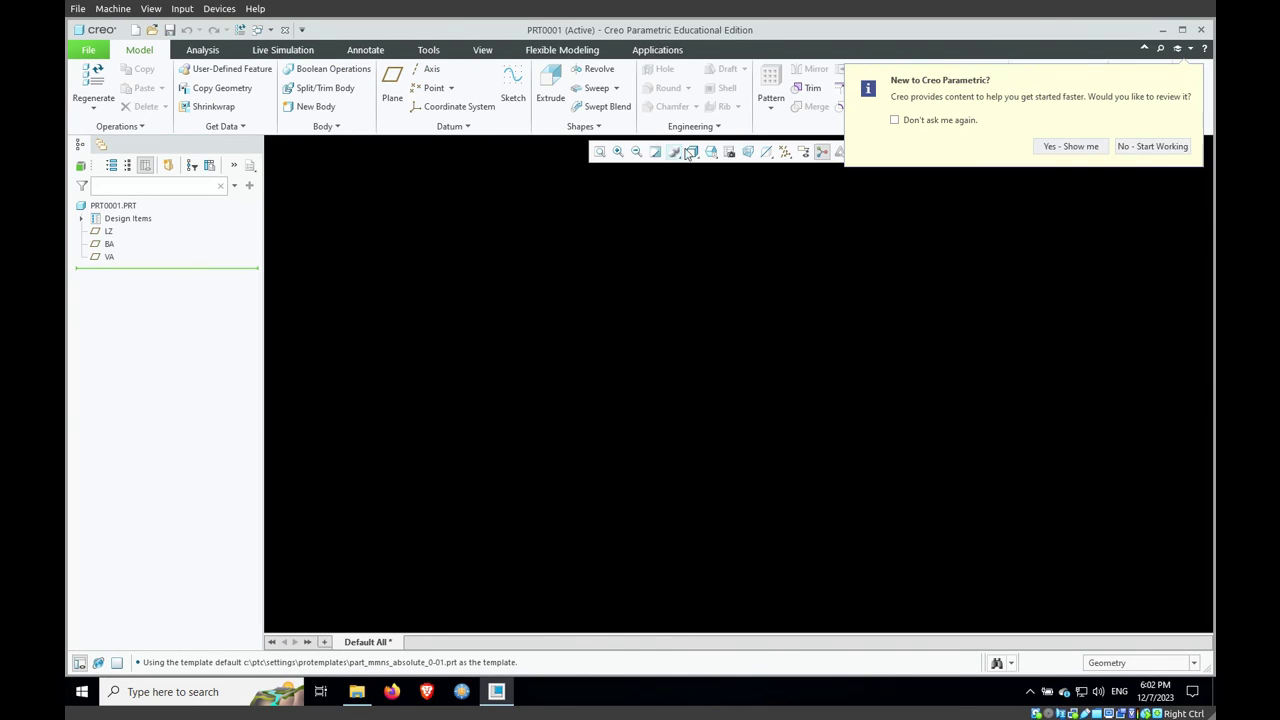
{"action": "left_click", "coordinate": [711, 151]}
{"action": "left_click", "coordinate": [722, 247]}
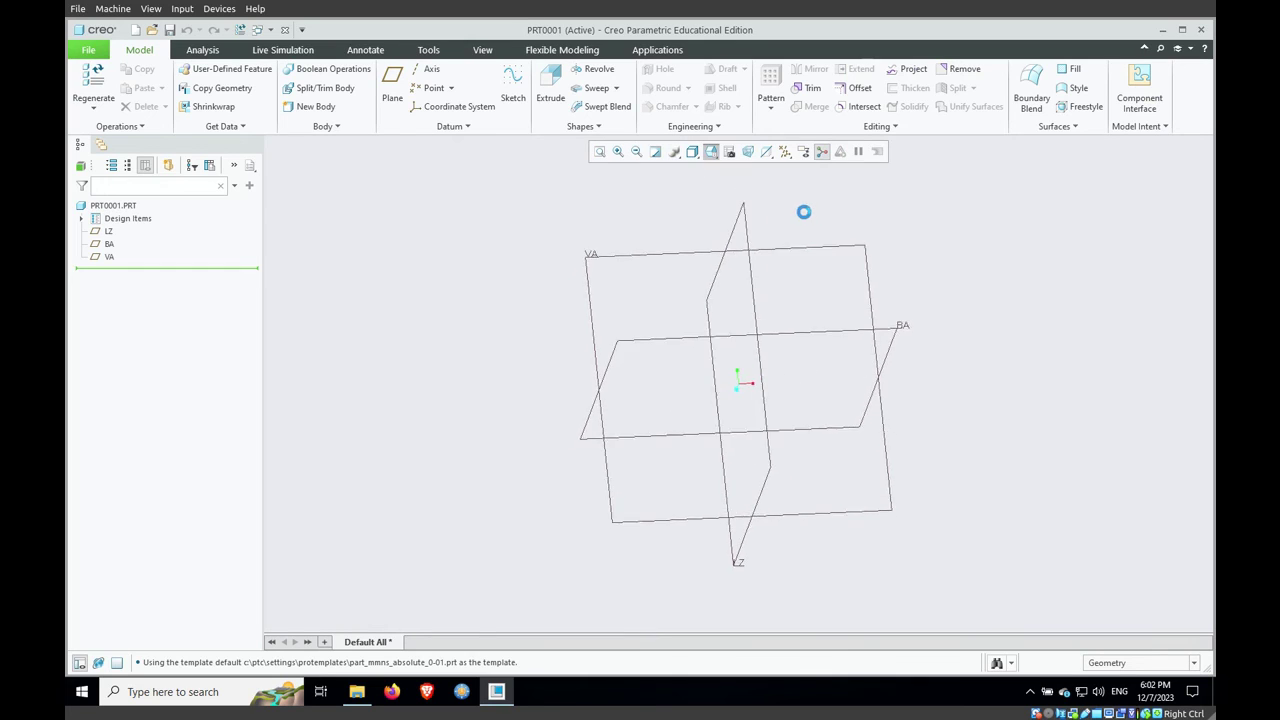